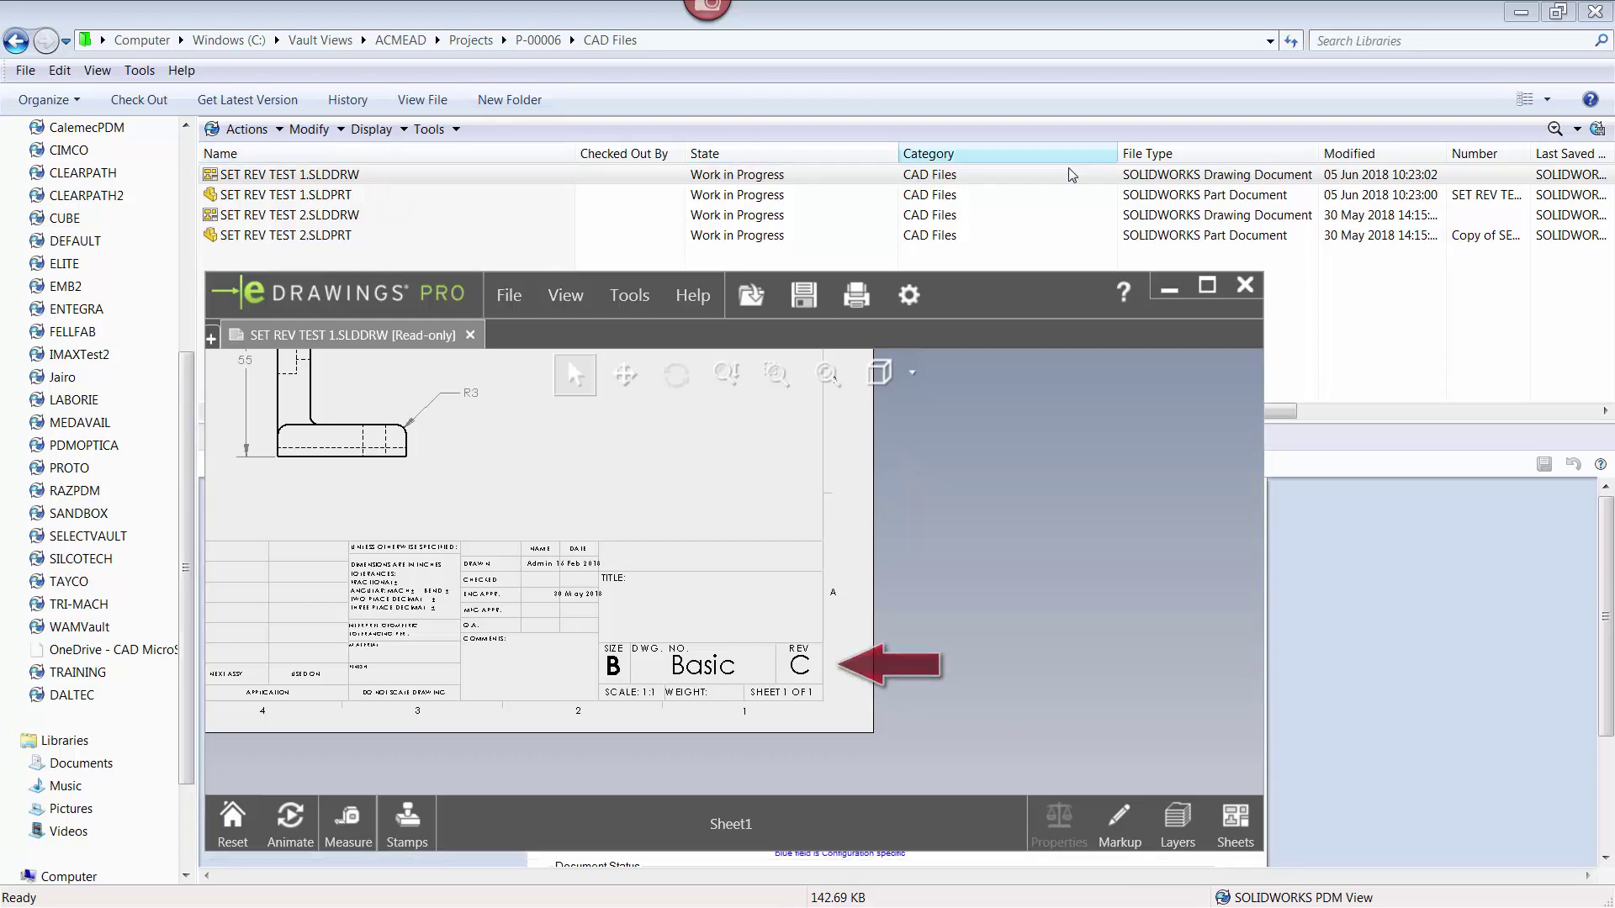
- Close the drawing viewer and run the No Approval Required state change on SET REV TEST 1.SLDDRW and its part
click(1245, 285)
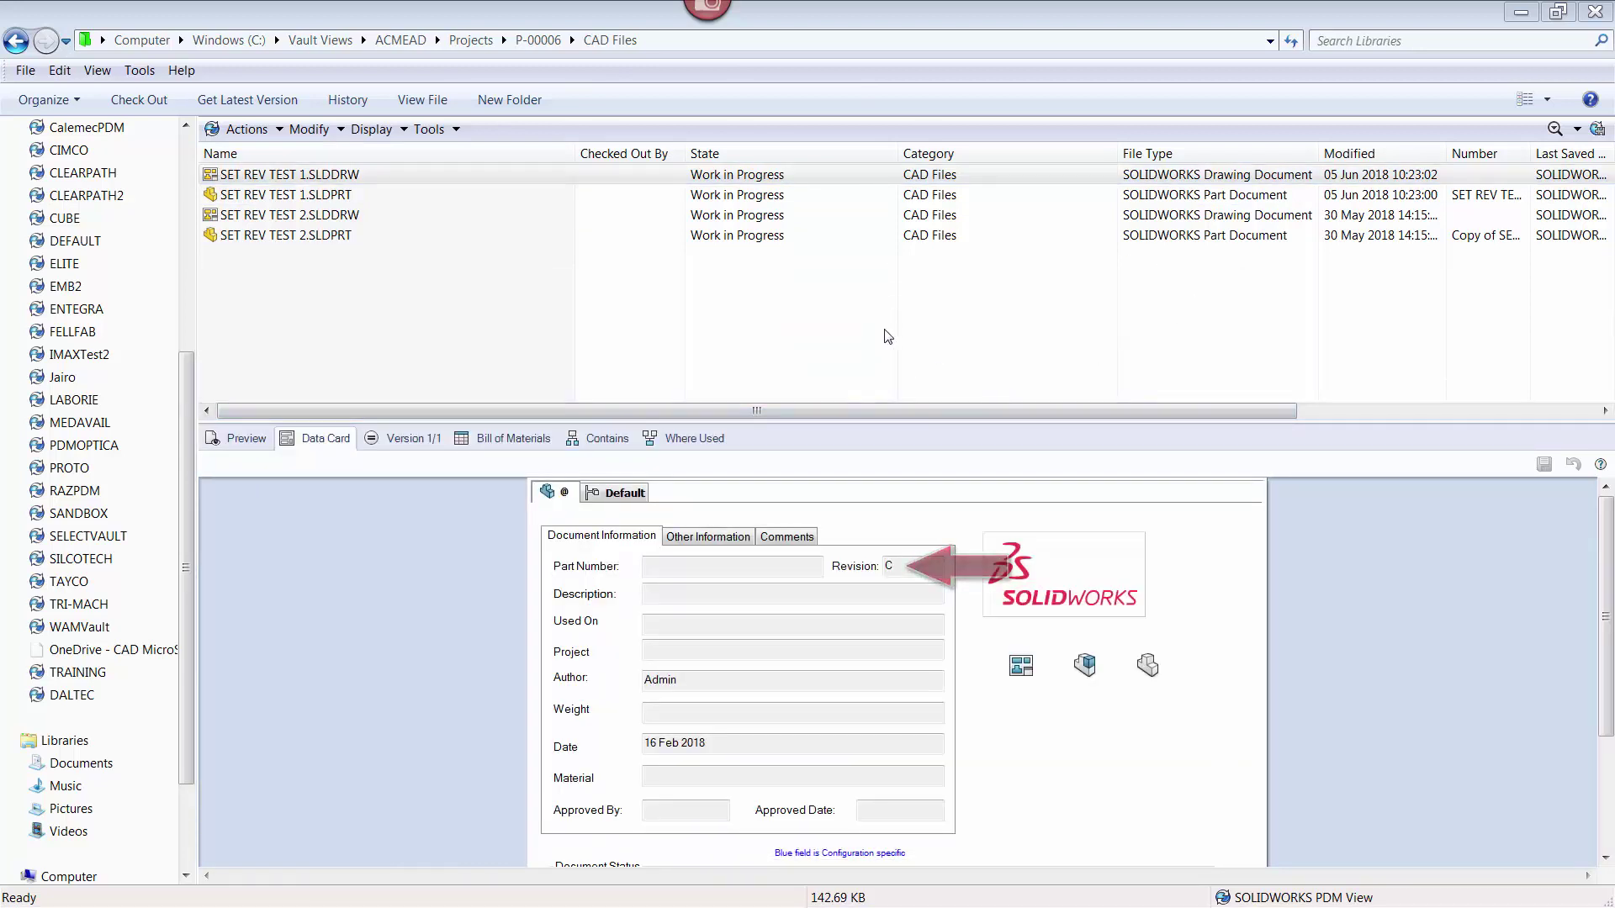
click(318, 177)
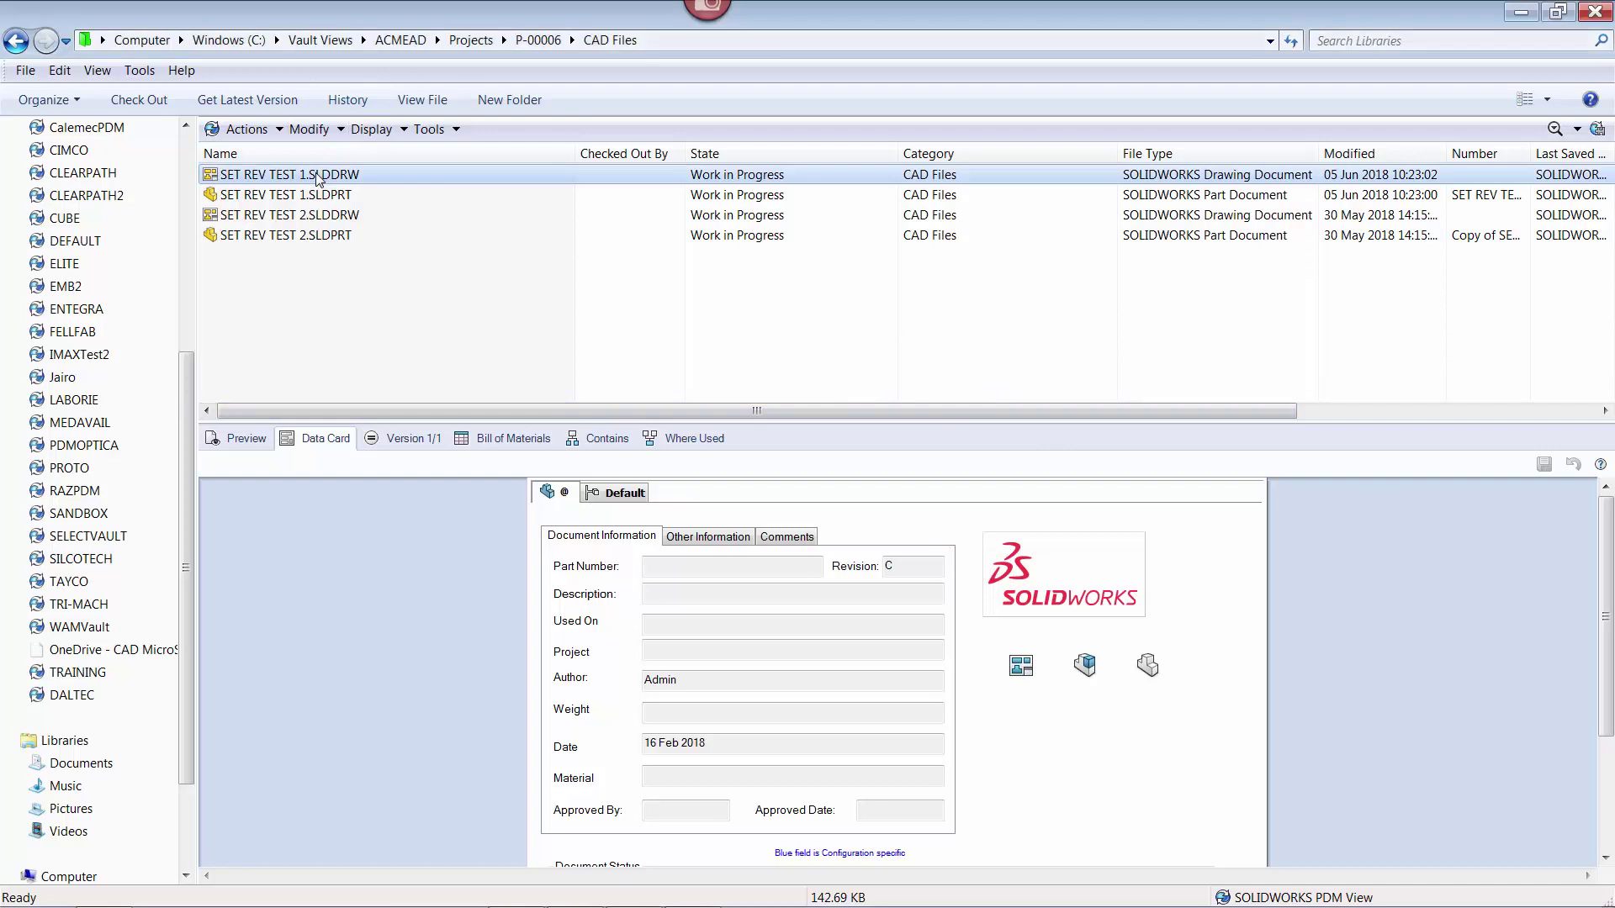
right_click(318, 176)
mouse_move(473, 548)
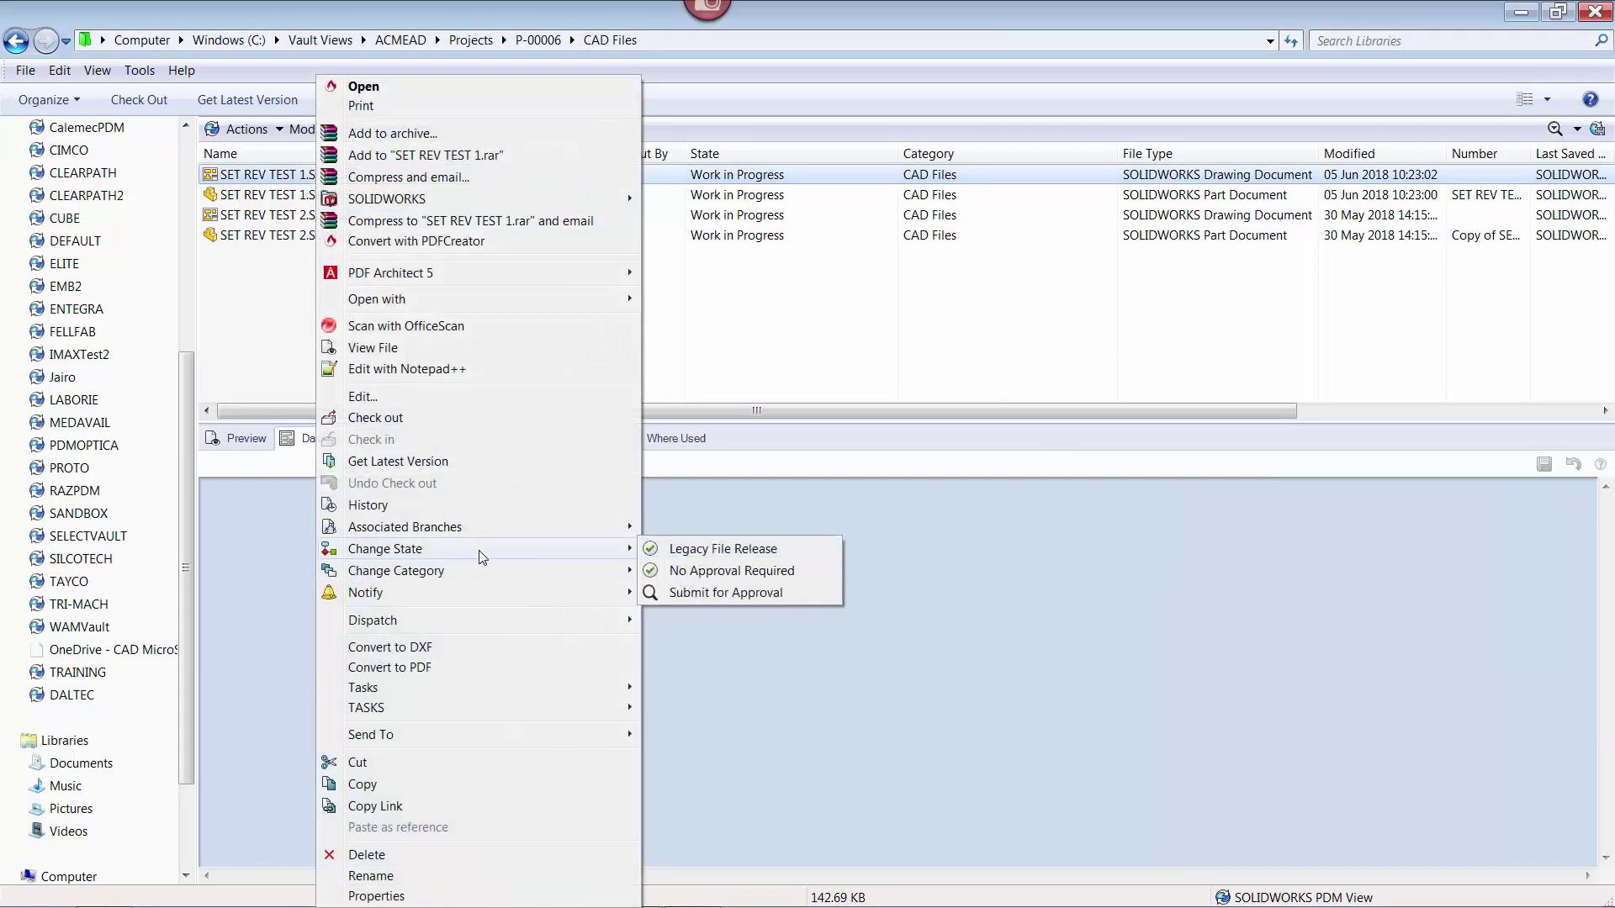
click(728, 569)
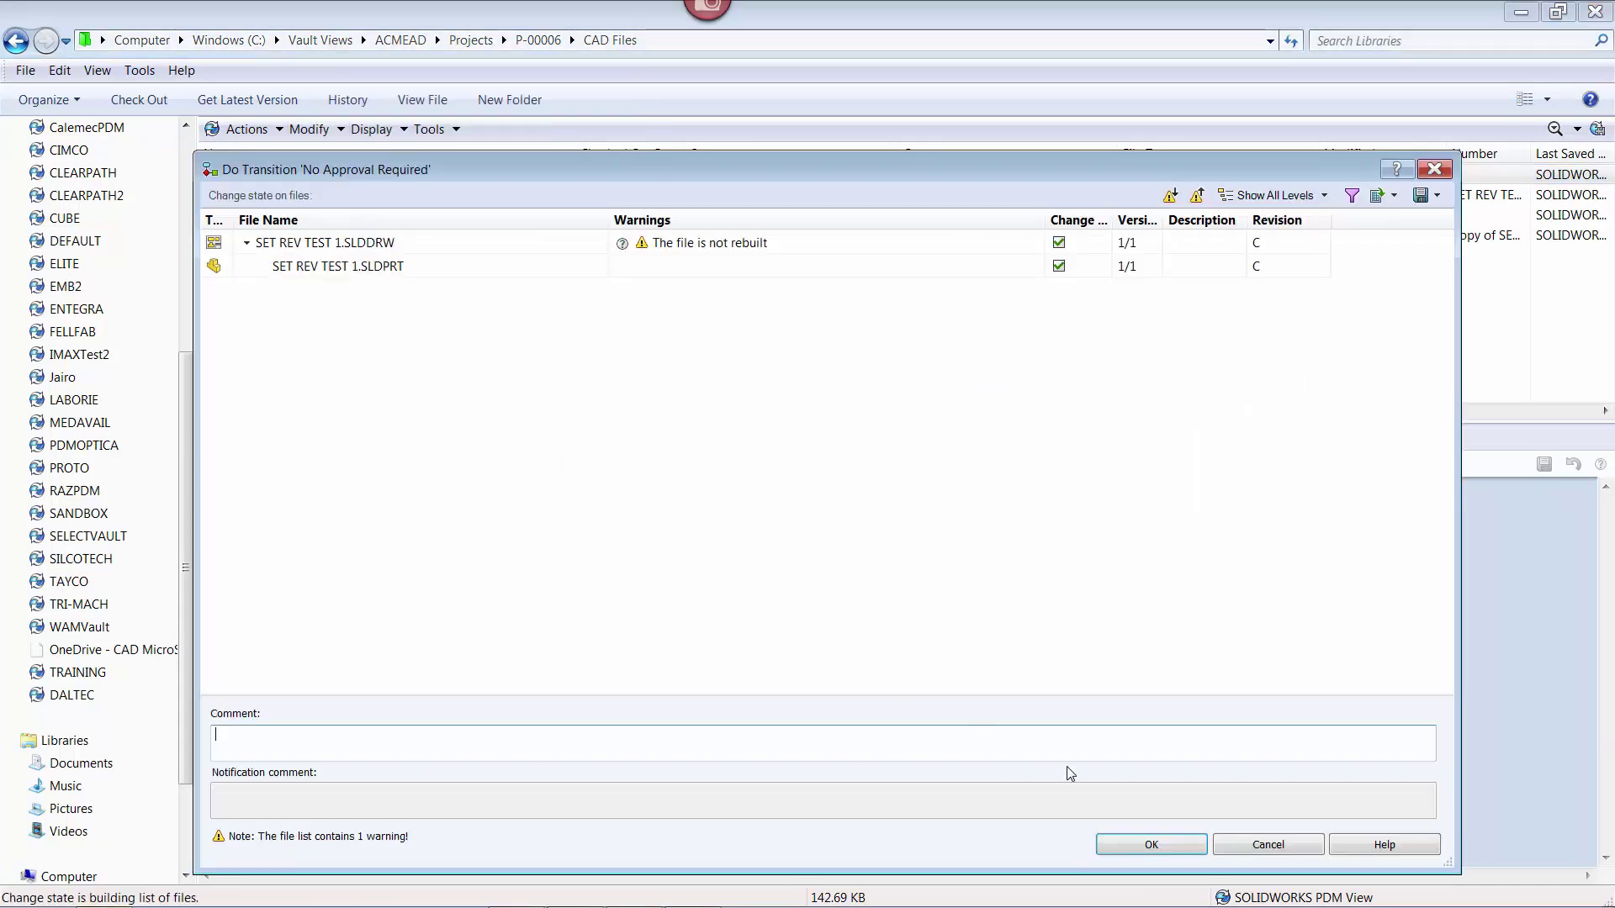
click(1154, 845)
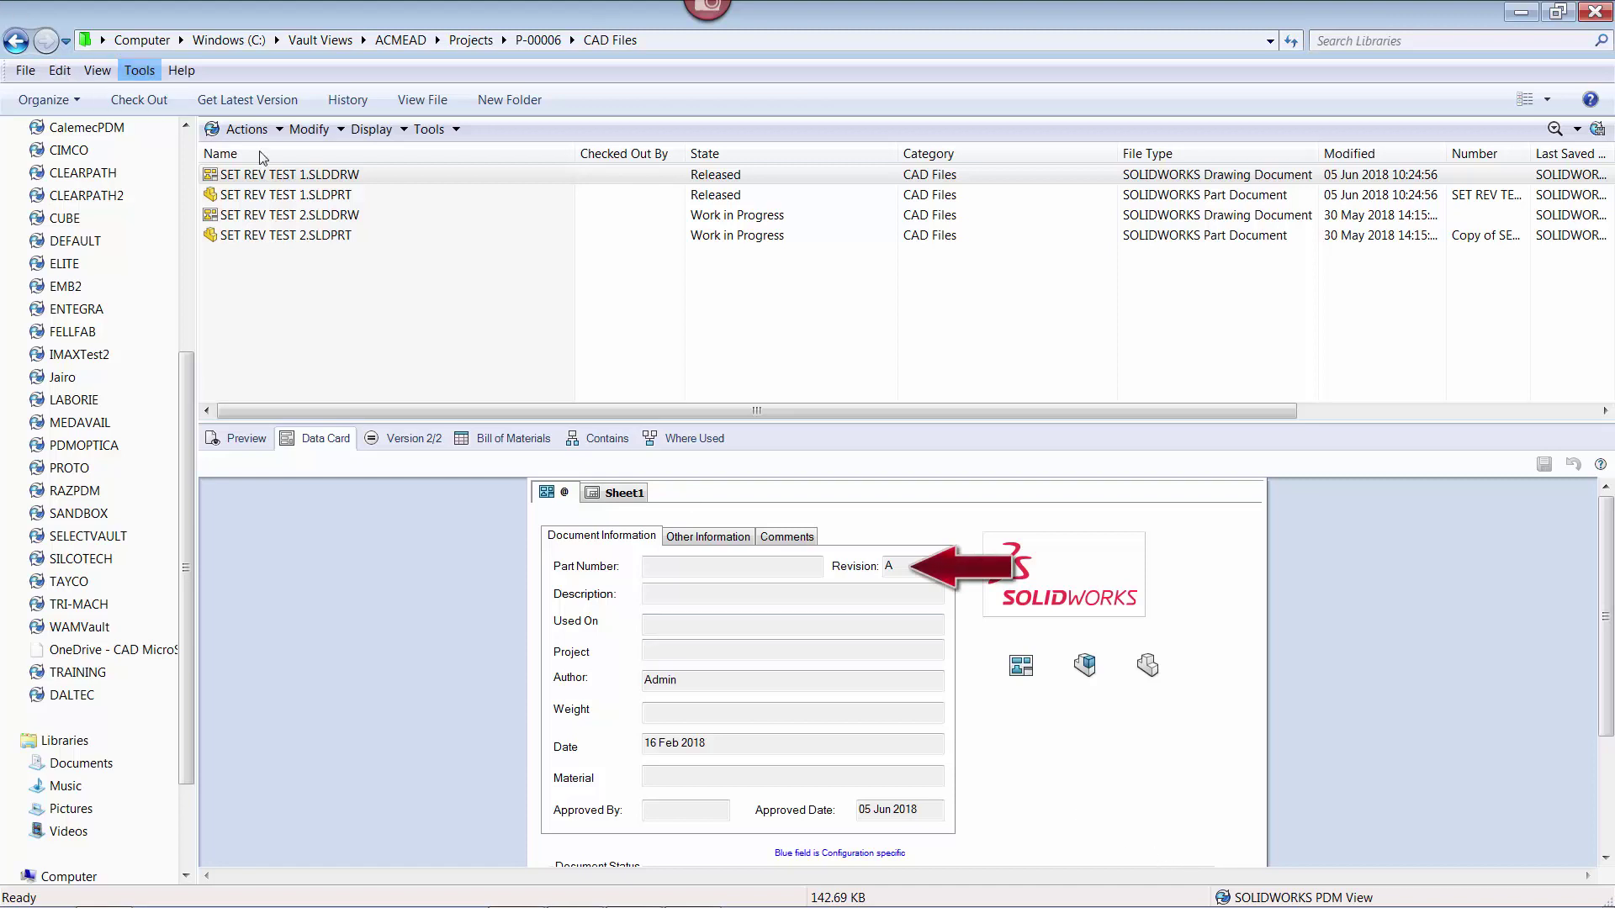
- View the released SET REV TEST 1.SLDDRW file and check its history
click(286, 178)
right_click(286, 180)
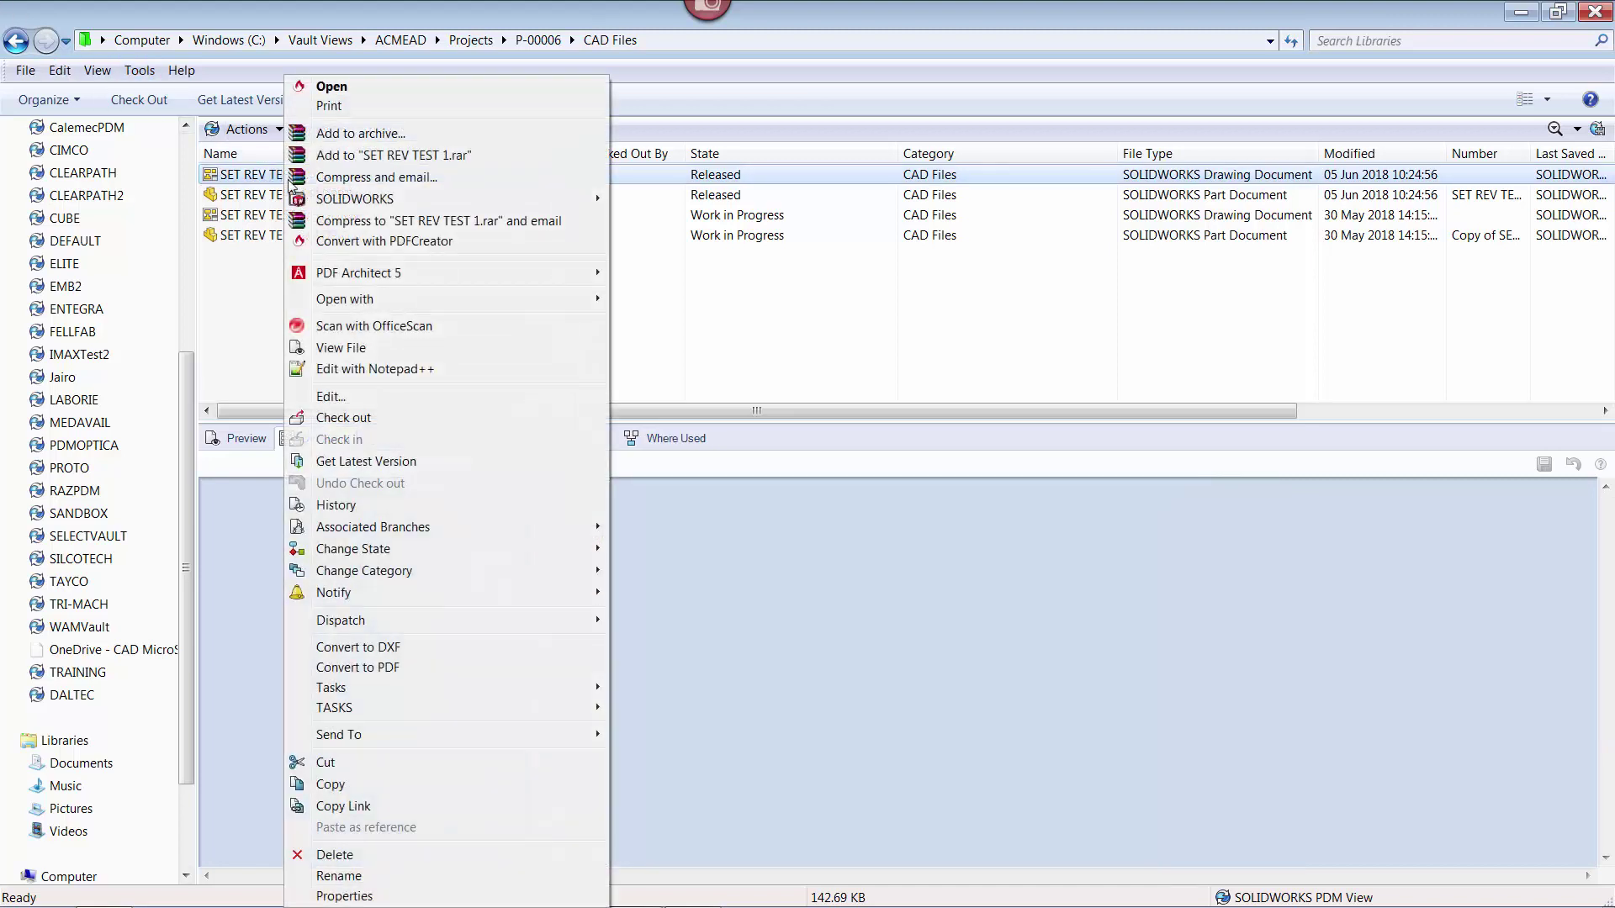
click(351, 346)
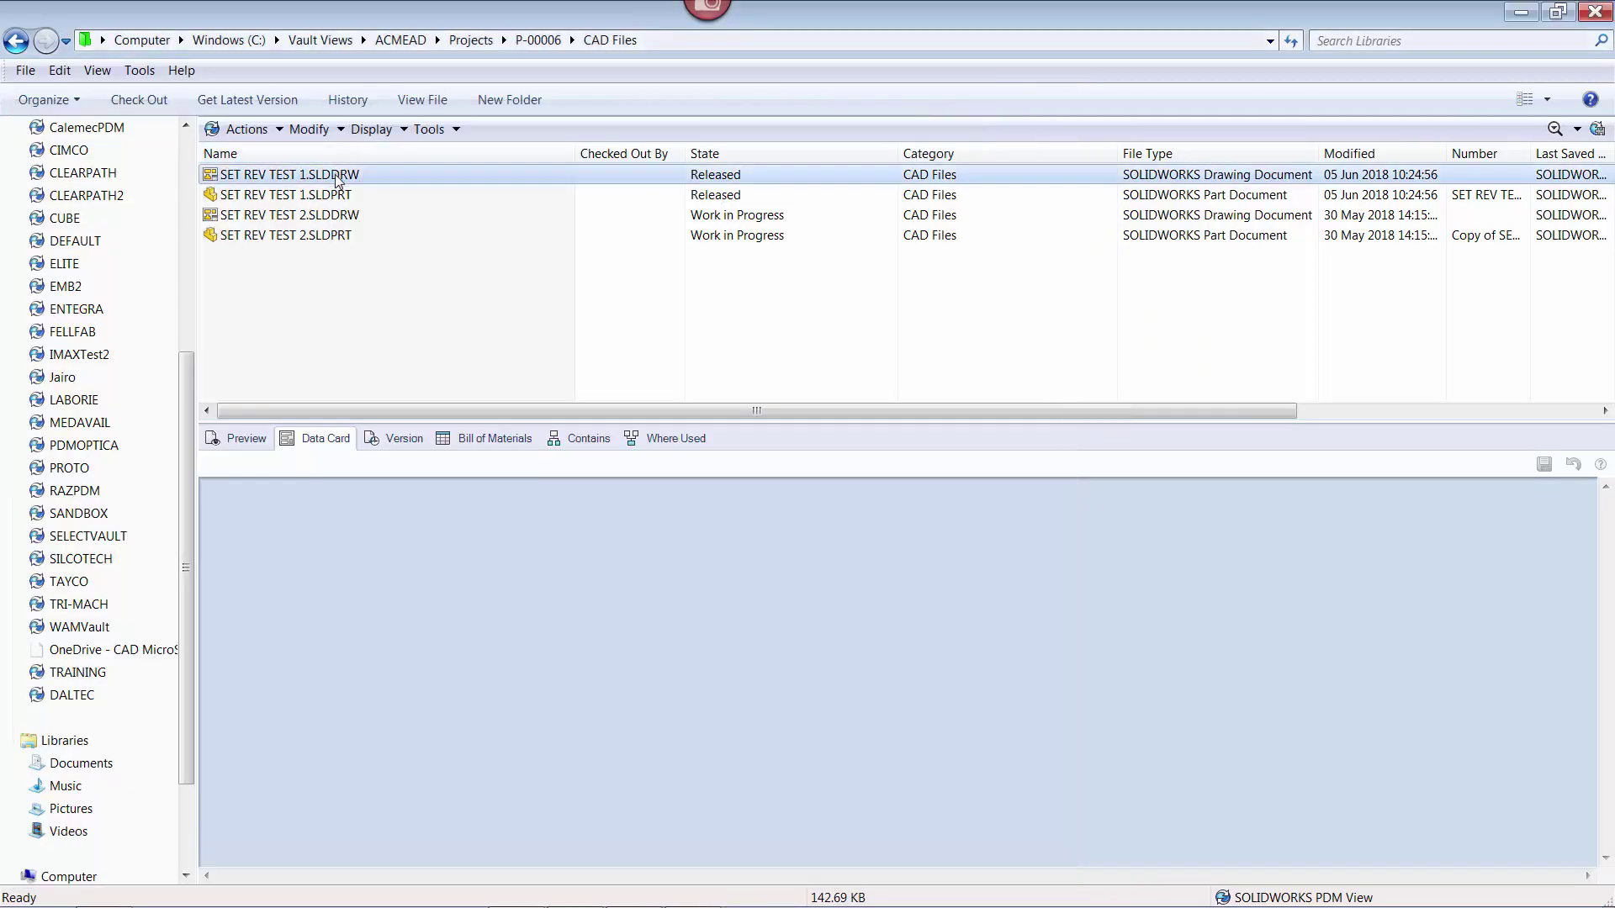
click(336, 106)
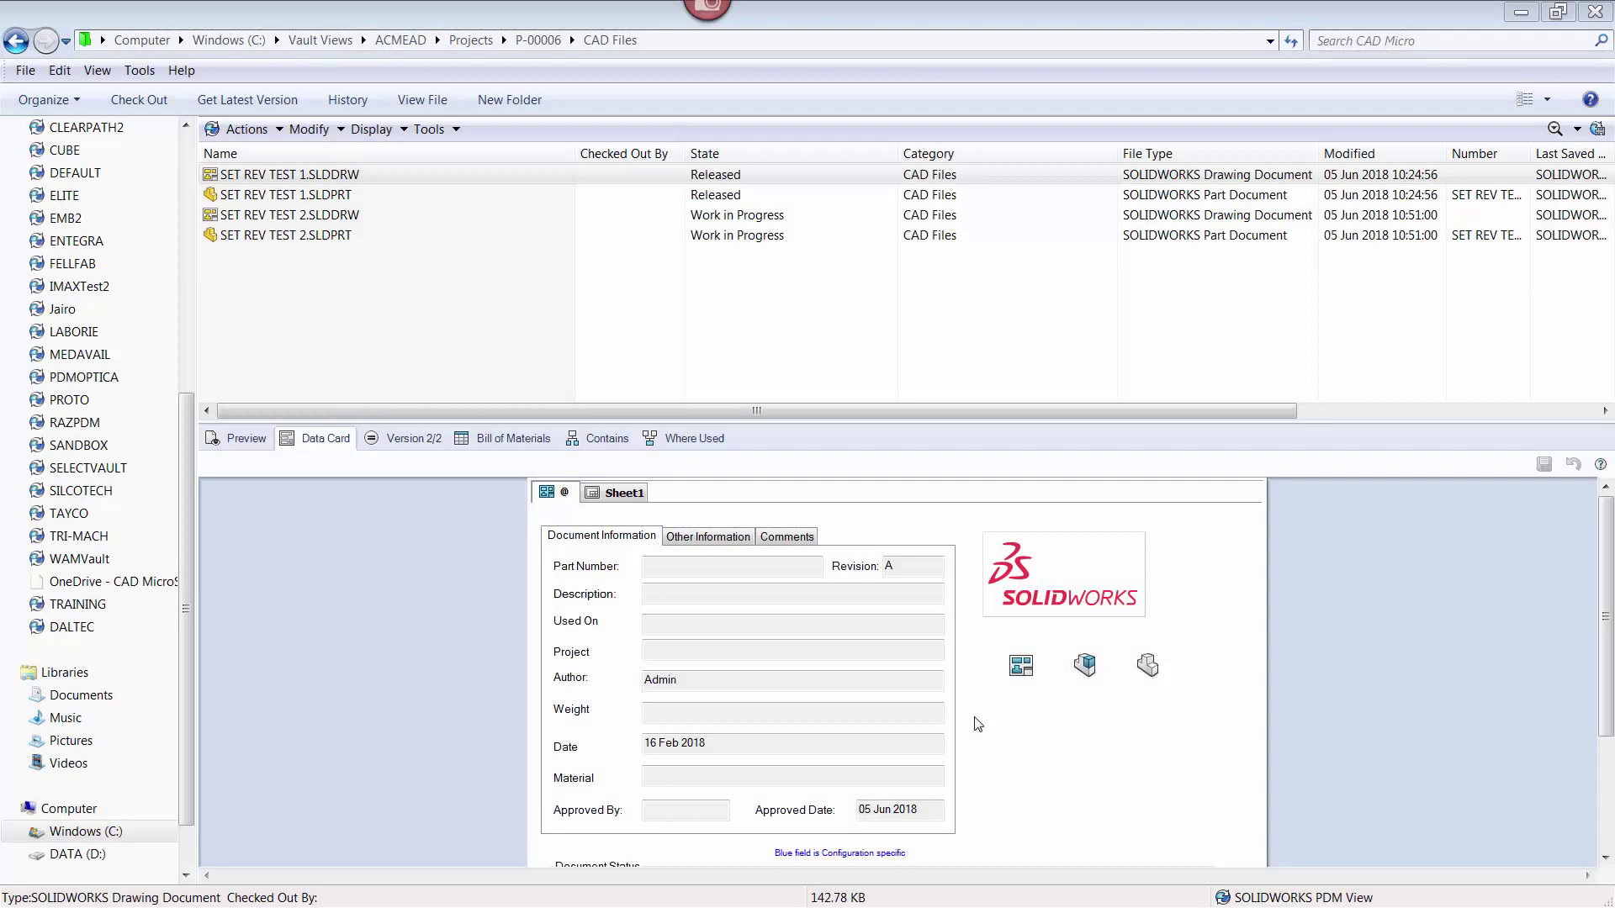
- Start Set Revision on SET REV TEST 2.SLDDRW and include SET REV TEST 2.SLDPRT in the revision change
click(308, 217)
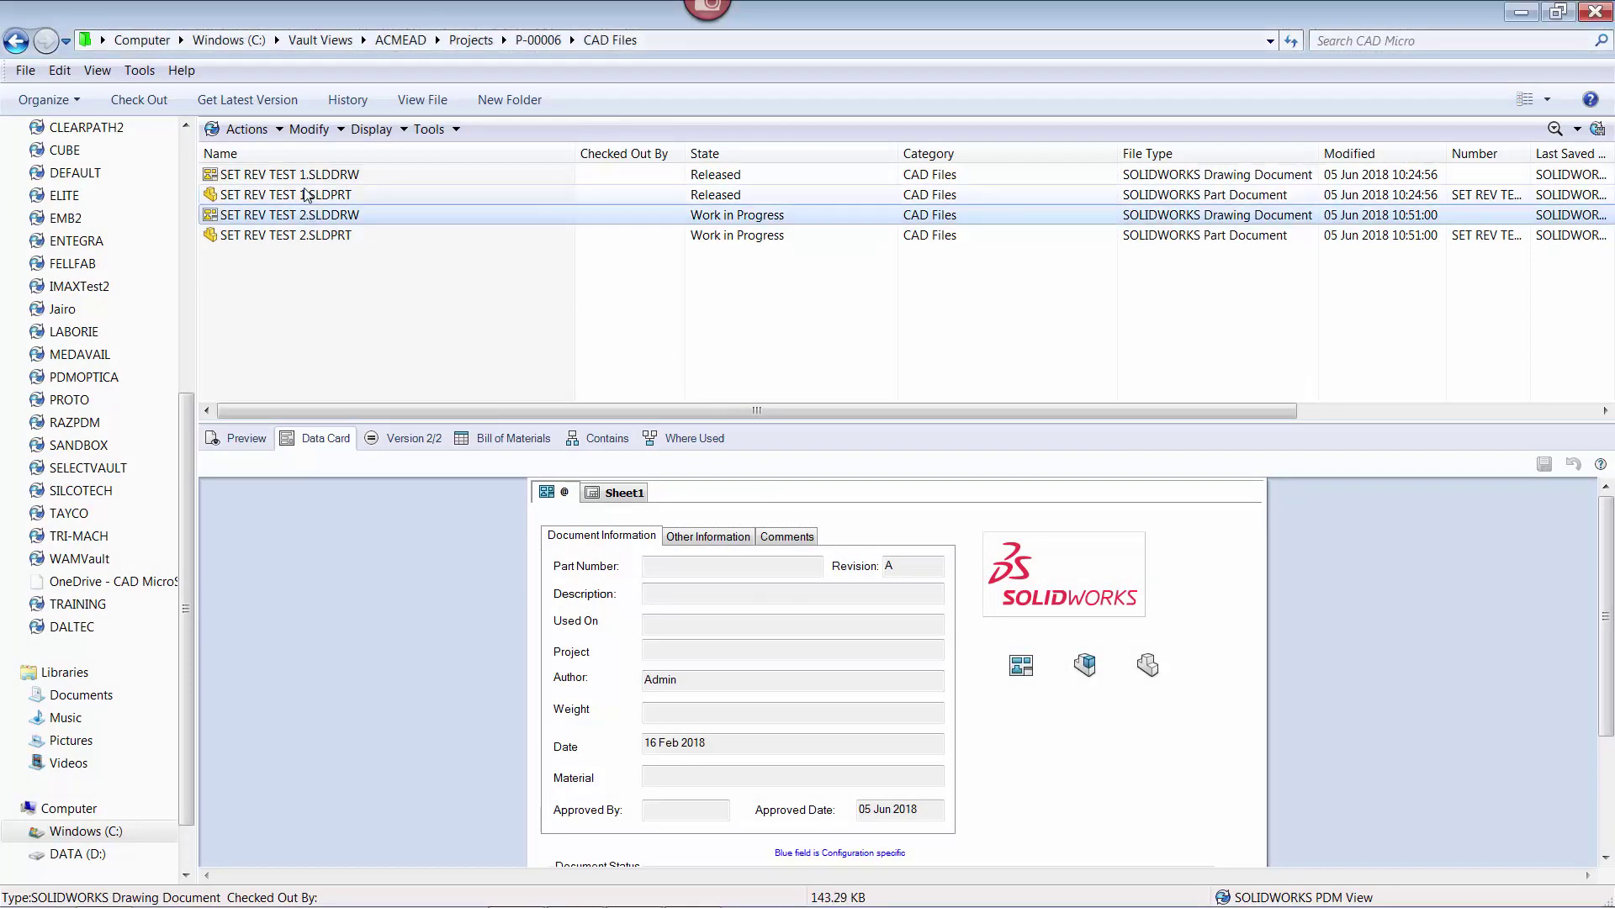
click(309, 129)
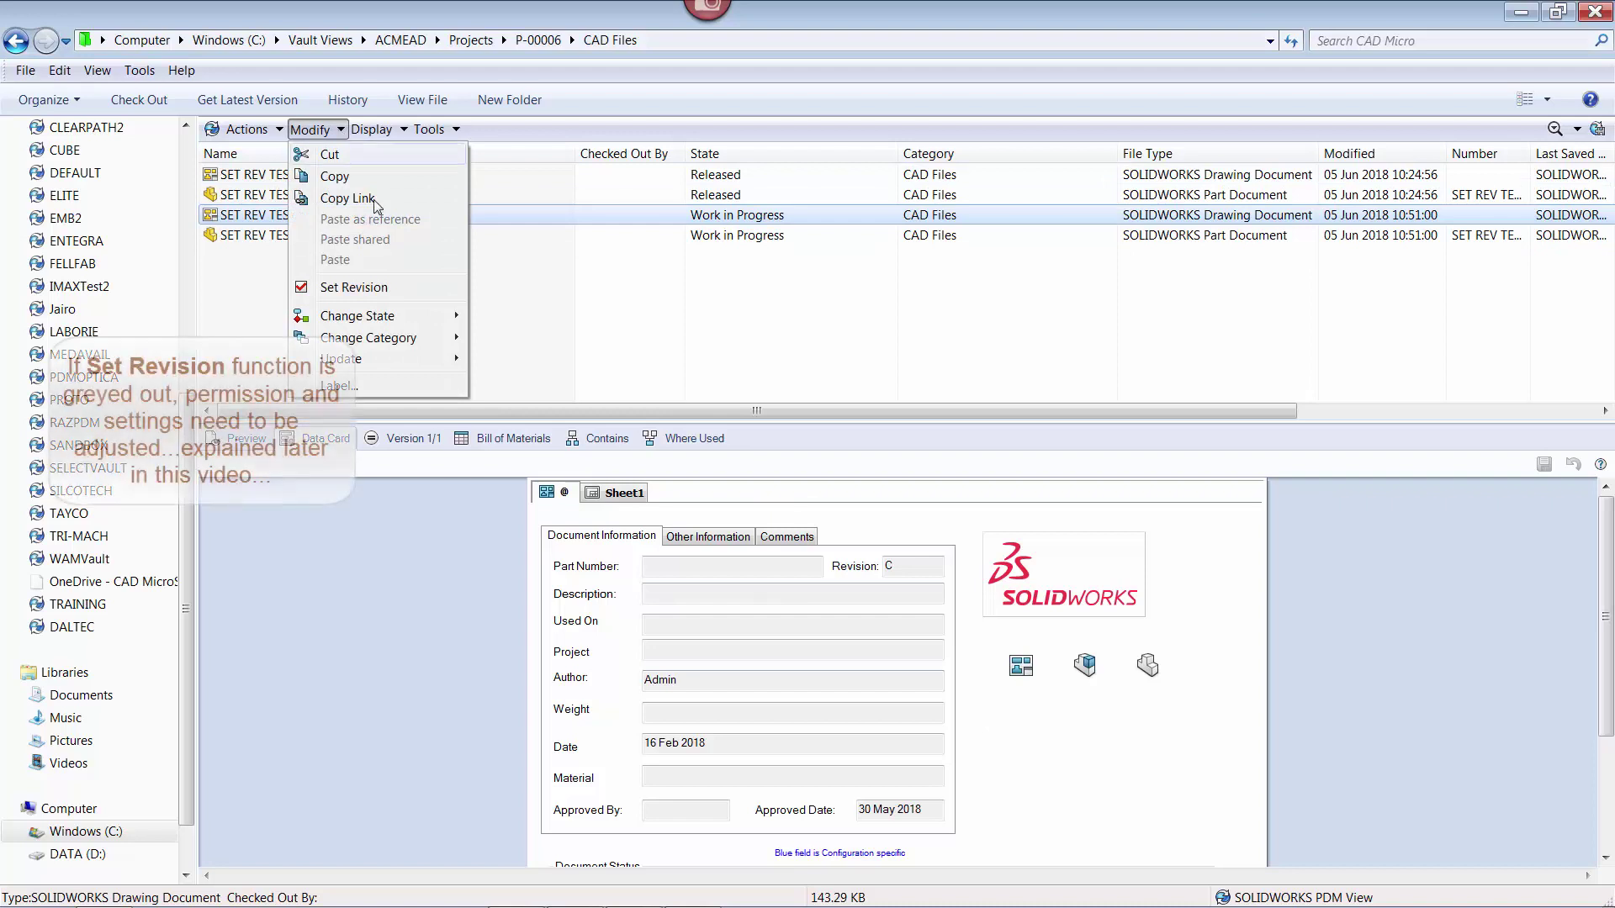
click(419, 289)
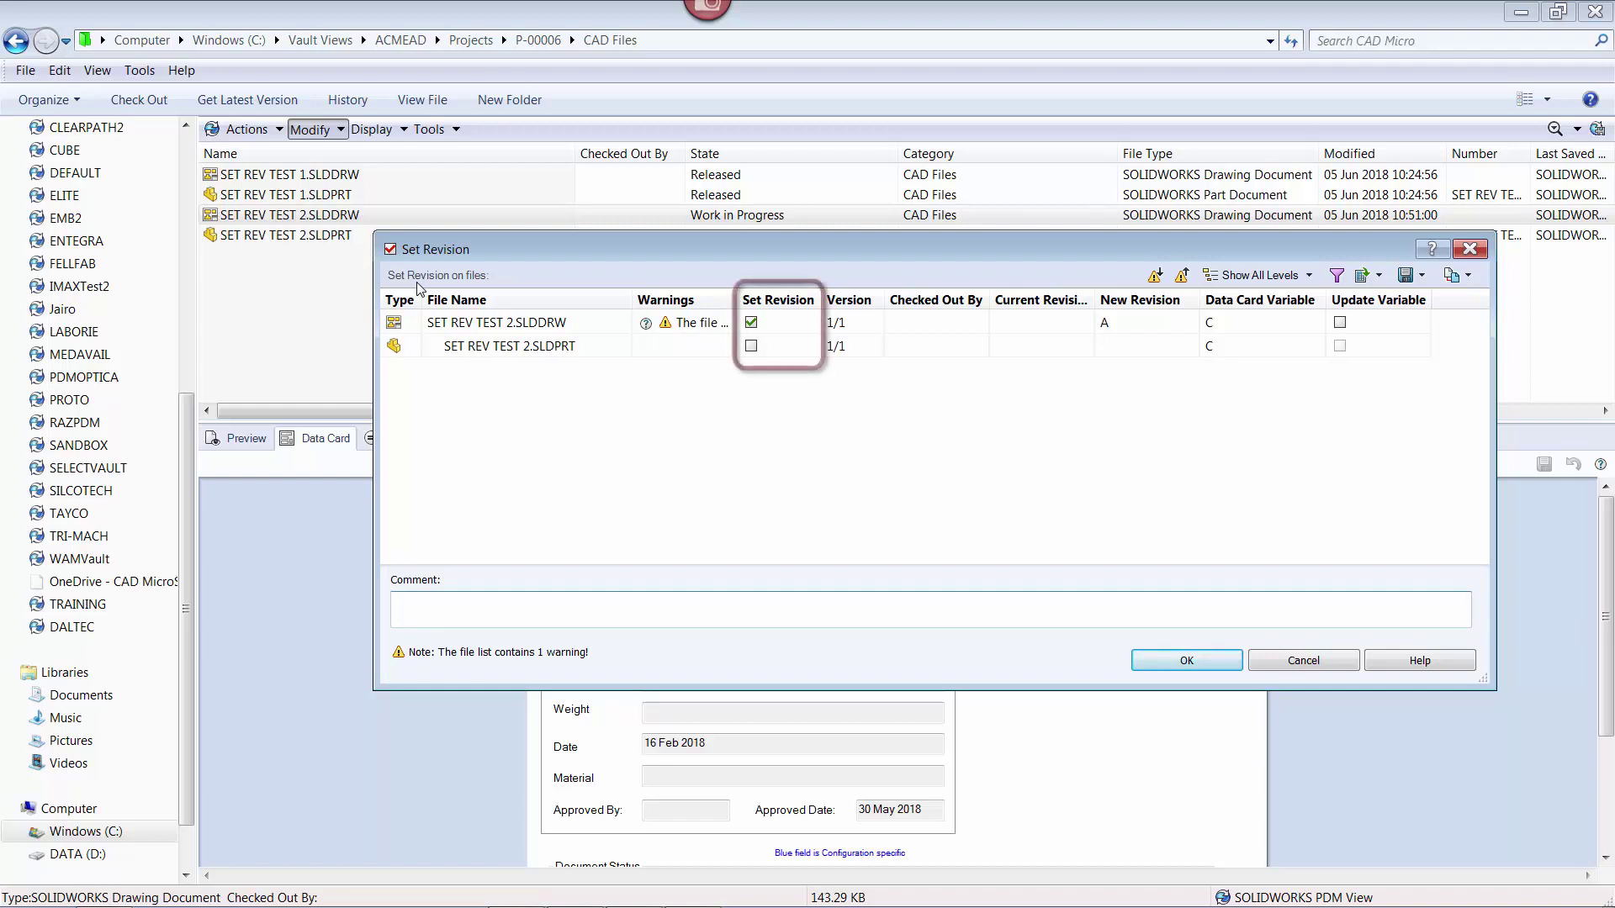
click(751, 346)
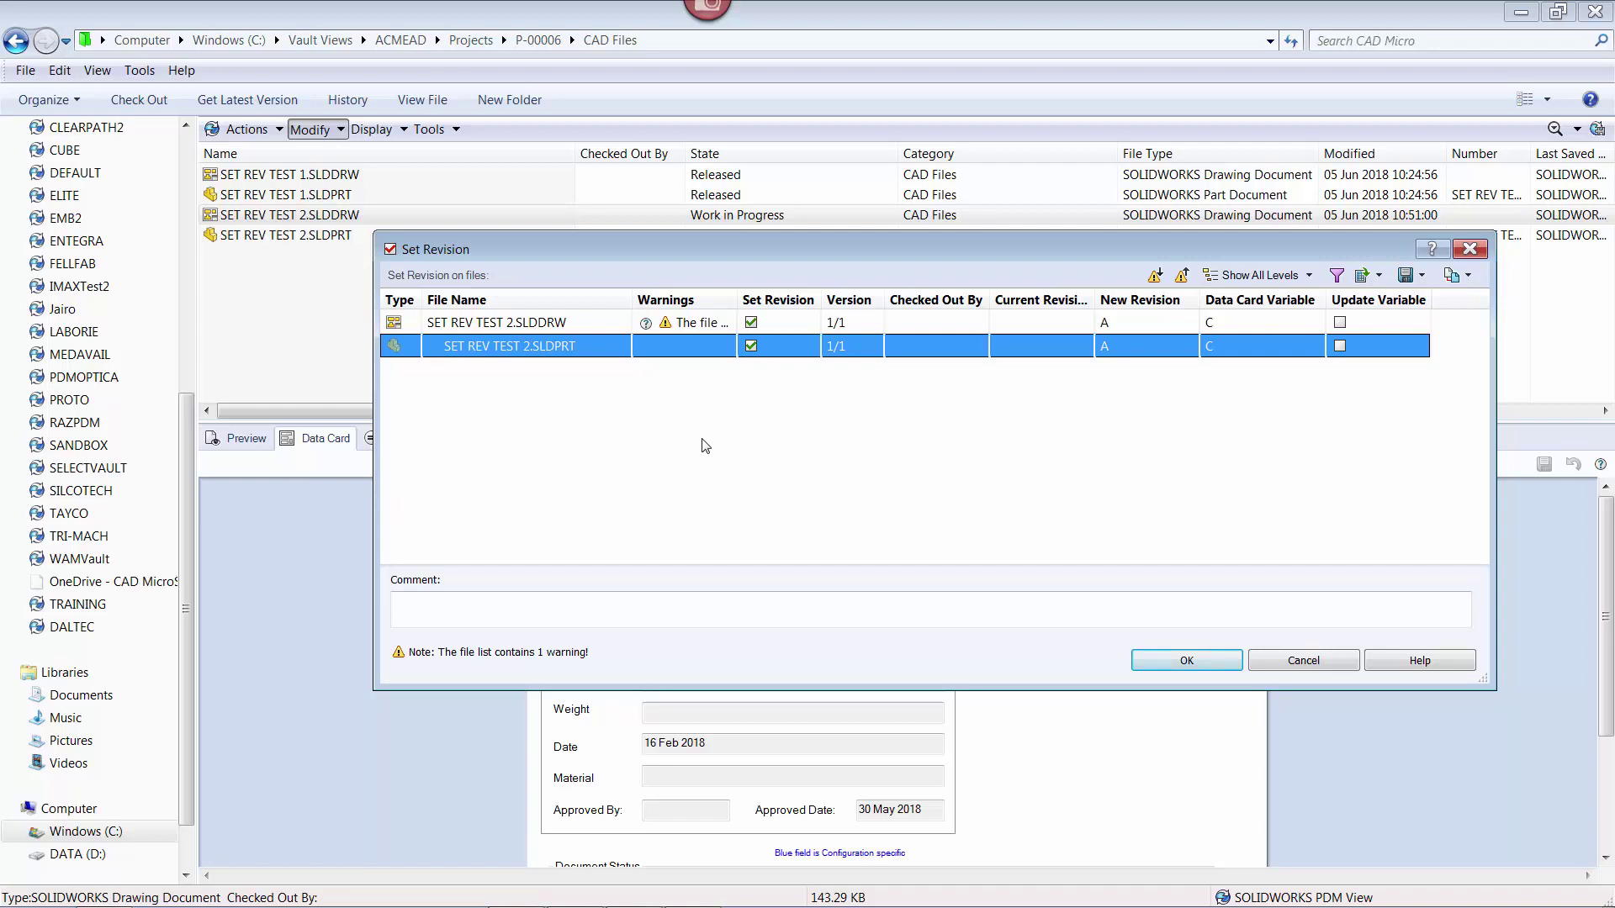
- Set the new revision of both the drawing and the part to C, the value on the data card
click(1137, 326)
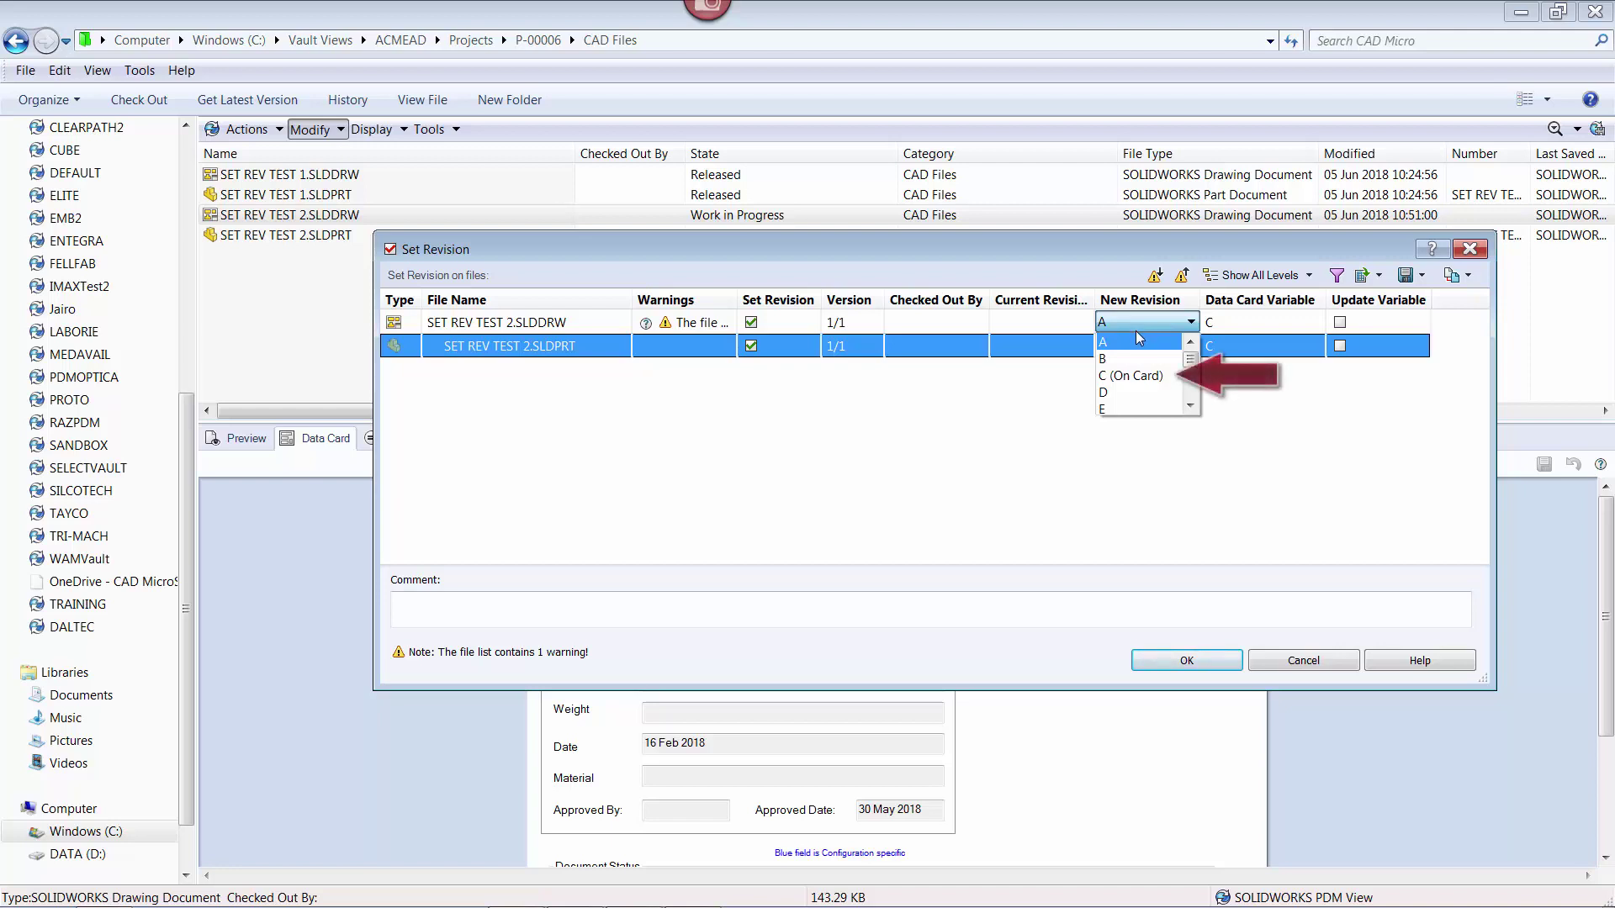
click(1132, 376)
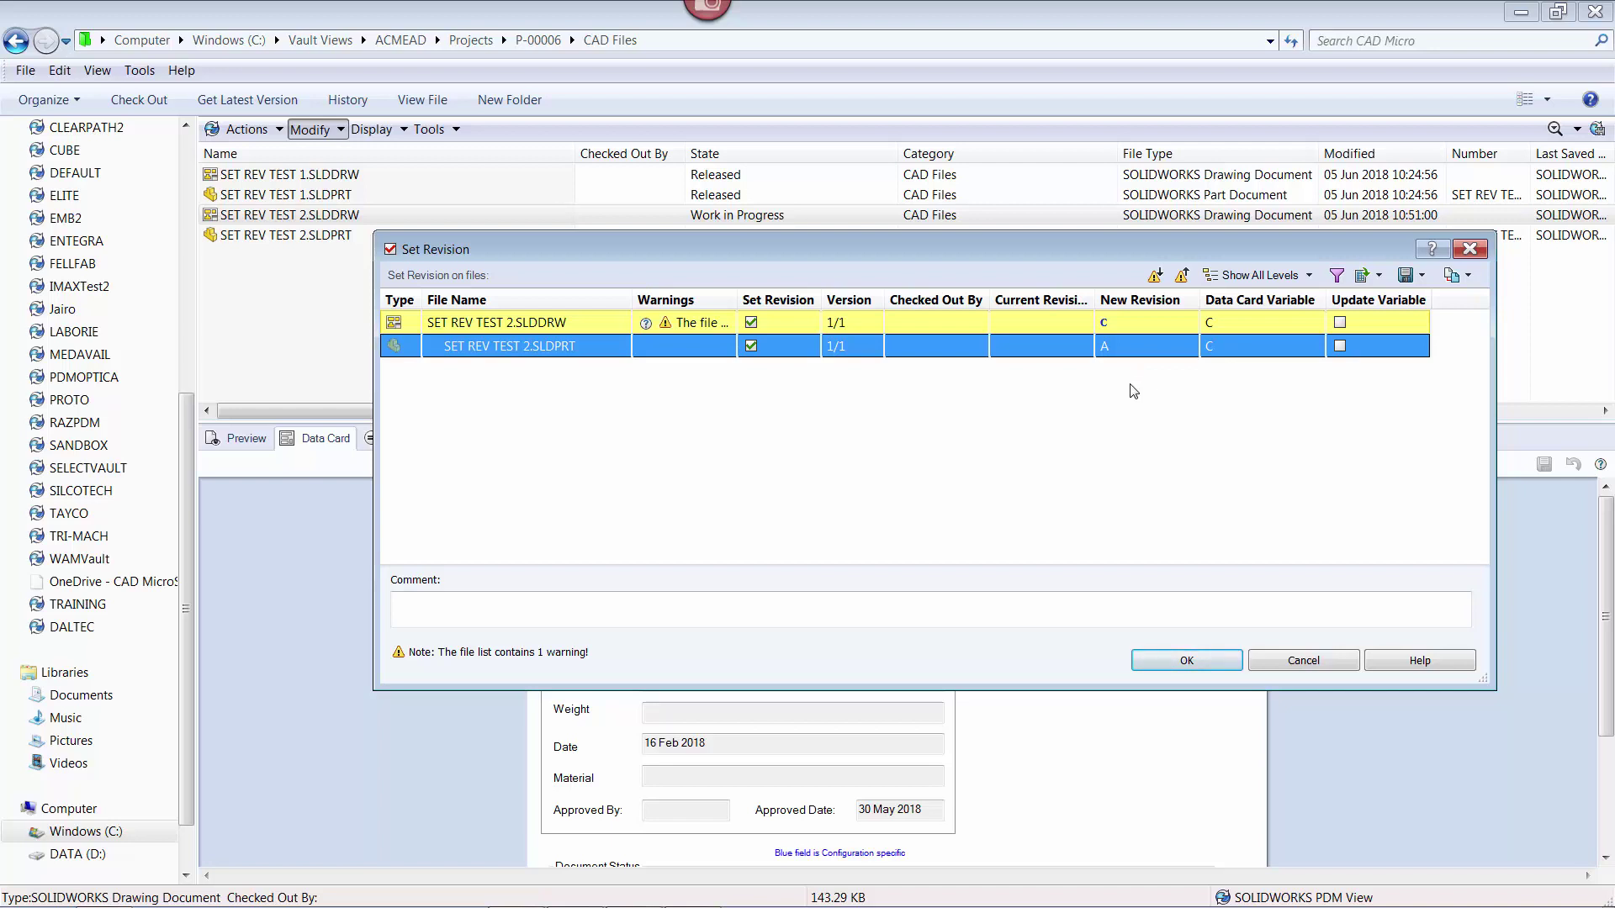
click(1136, 346)
click(1144, 346)
click(1149, 400)
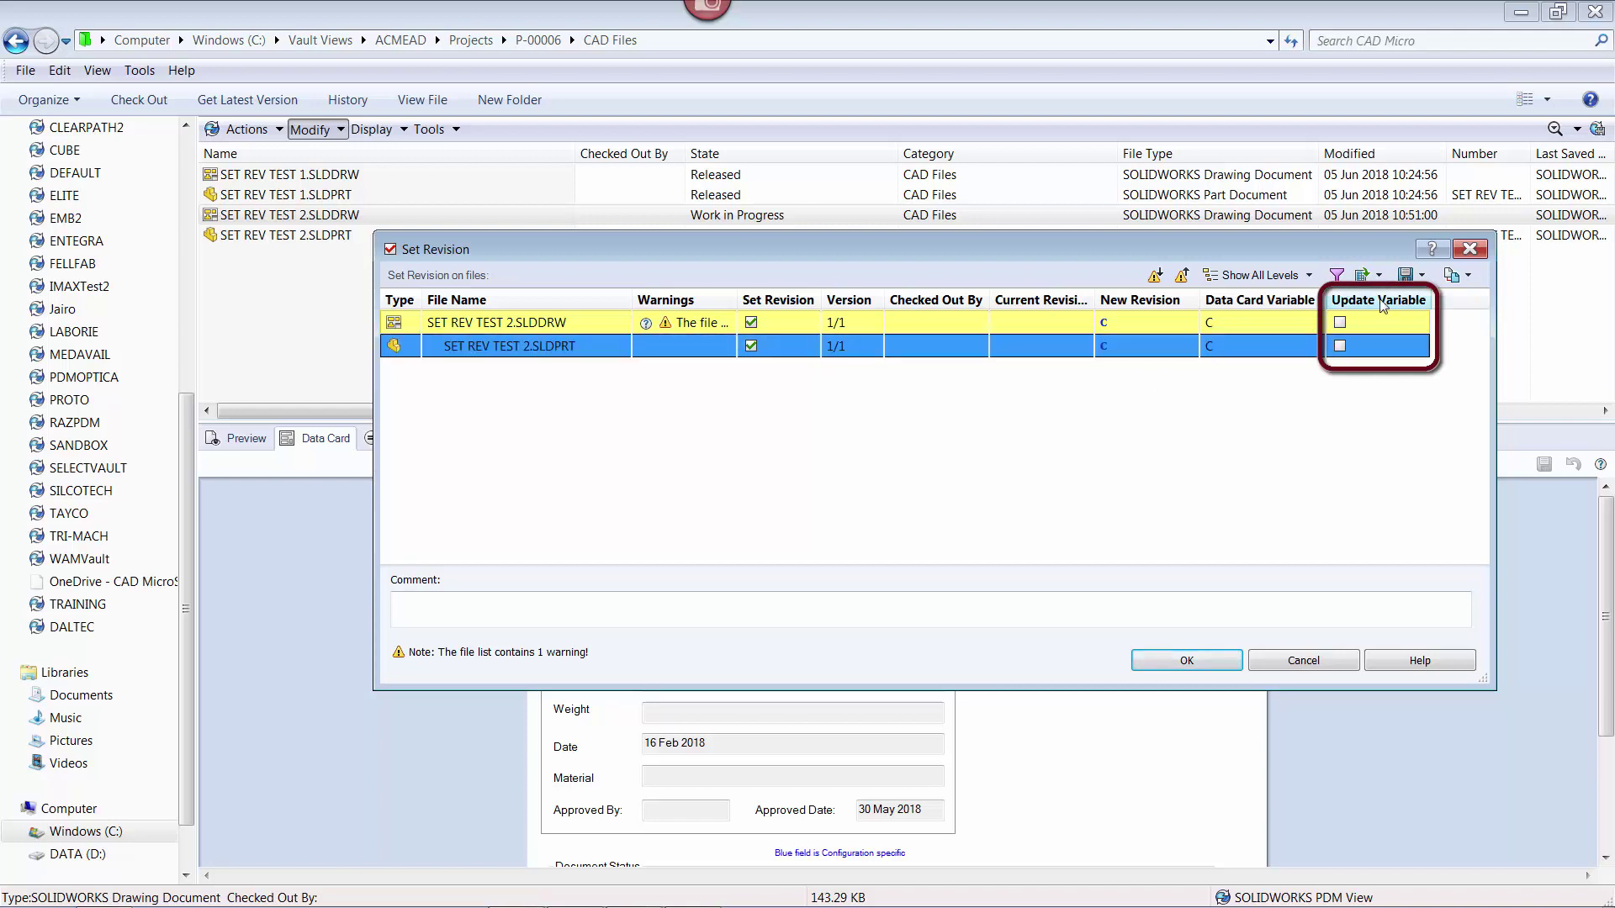
- Enable Update Variable for both files, add the comment "legacy file" and apply the revision
click(1340, 323)
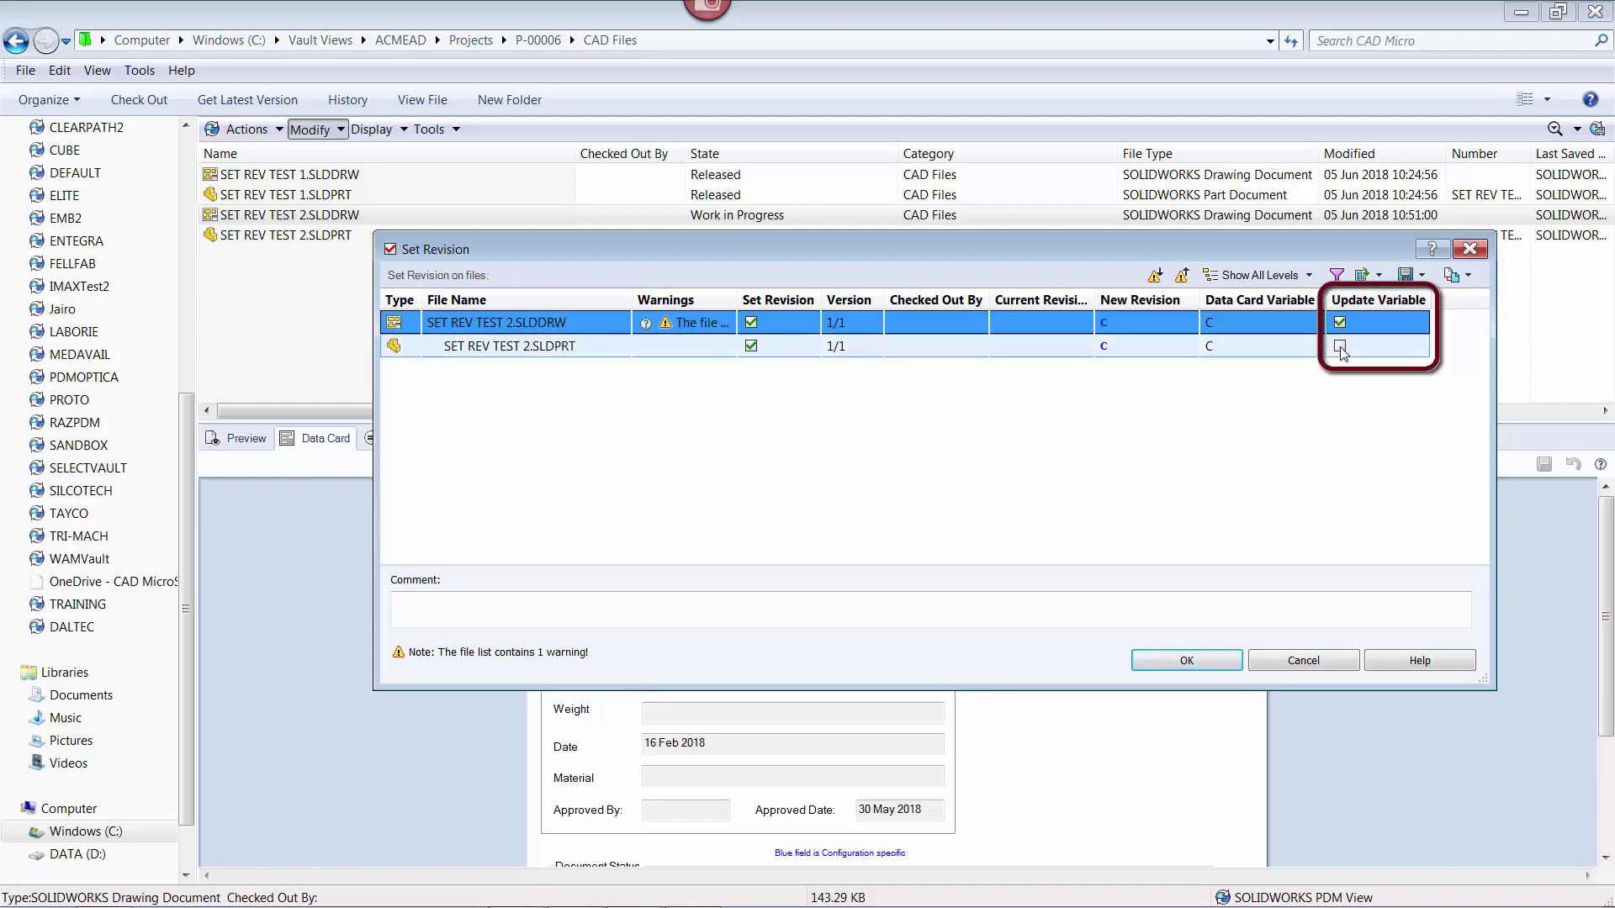
click(1340, 346)
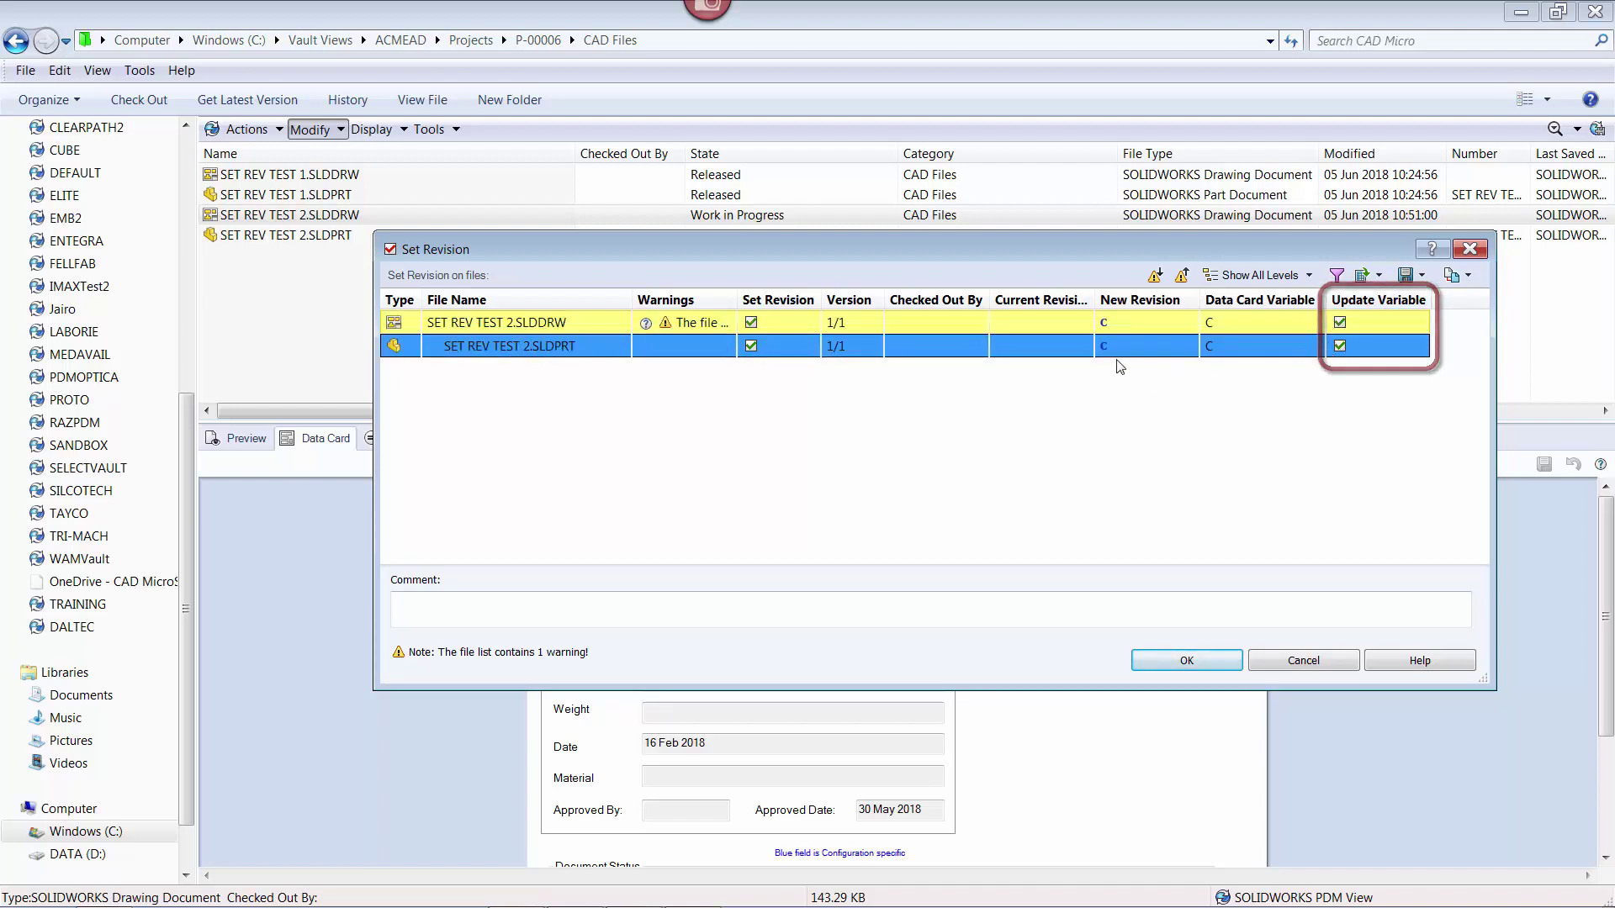
click(653, 611)
text(legacy file)
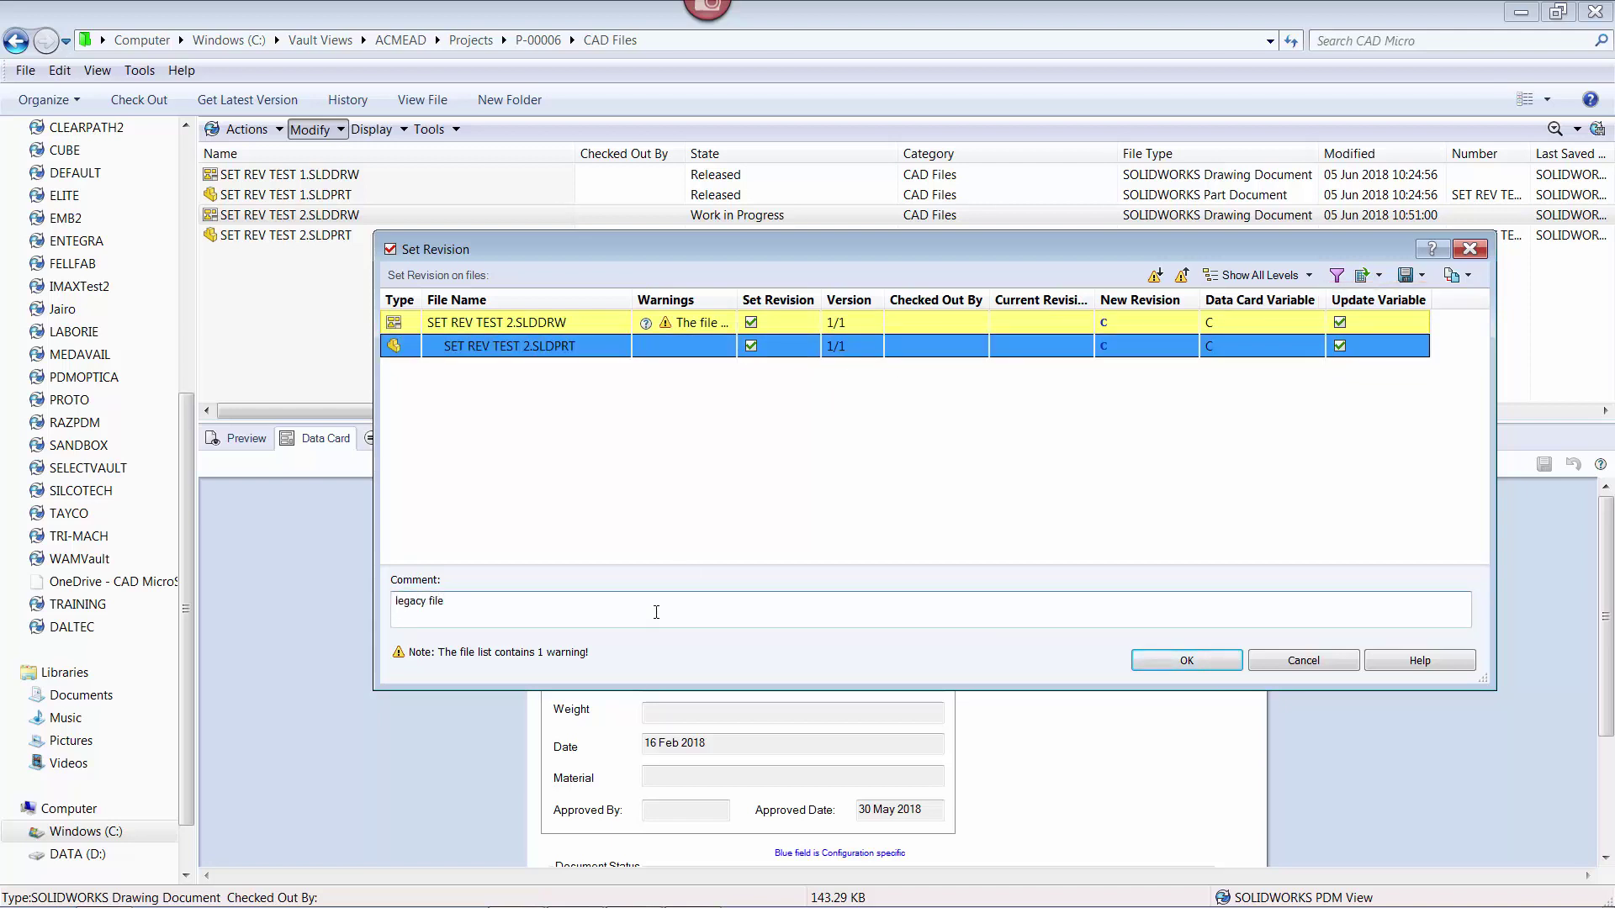
click(1157, 661)
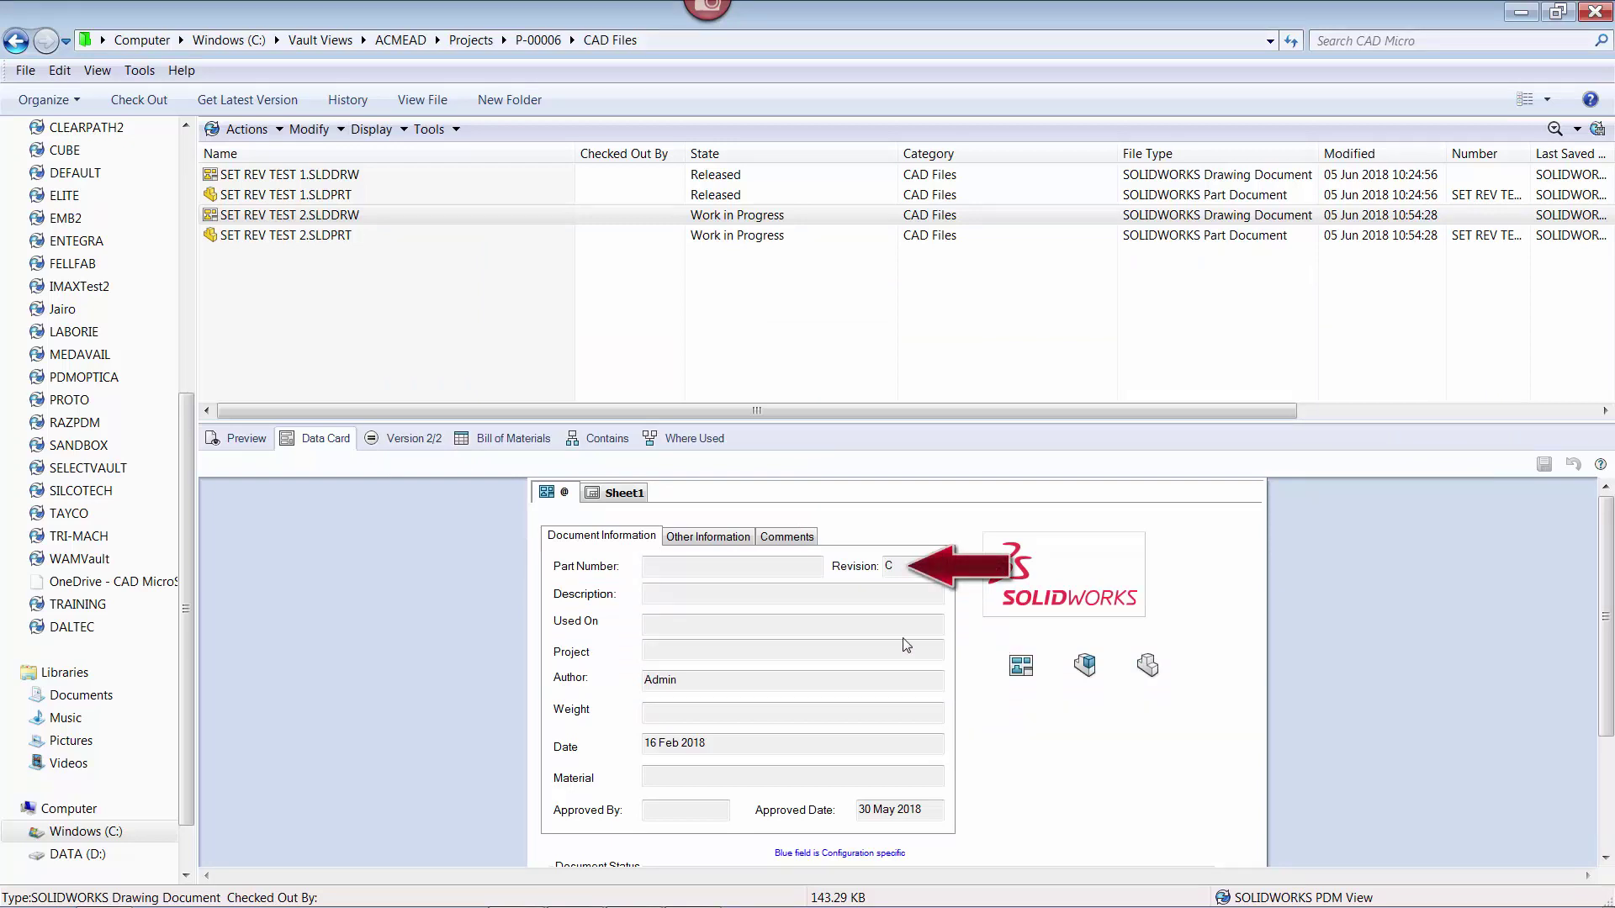
- View SET REV TEST 2.SLDDRW, review its history, and check the data card of SET REV TEST 2.SLDPRT
right_click(306, 219)
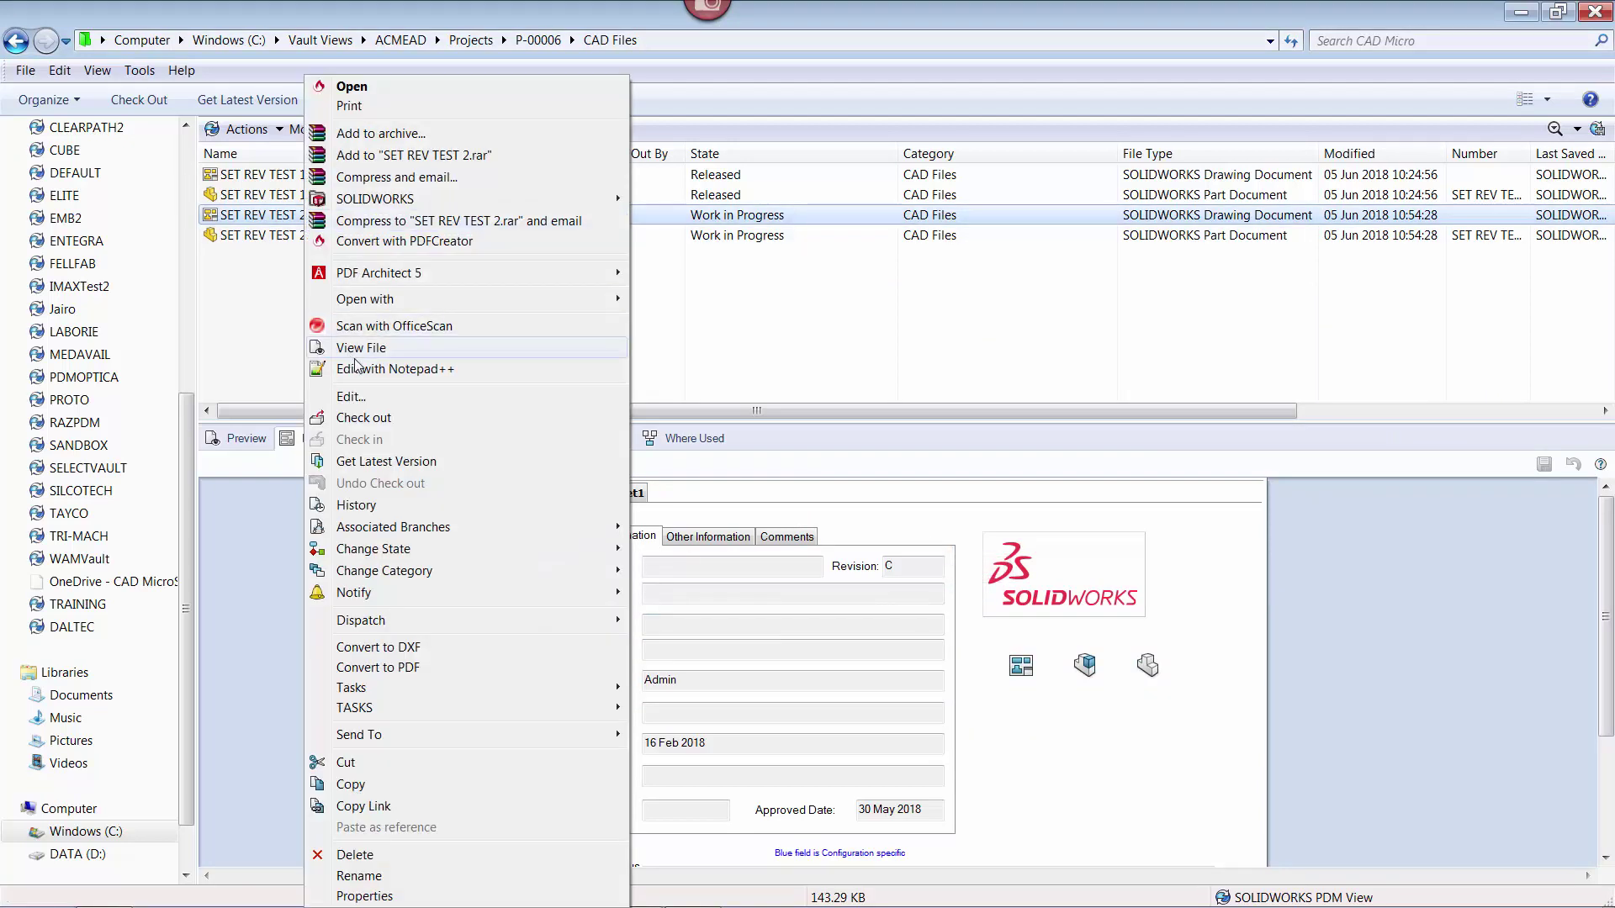
click(362, 349)
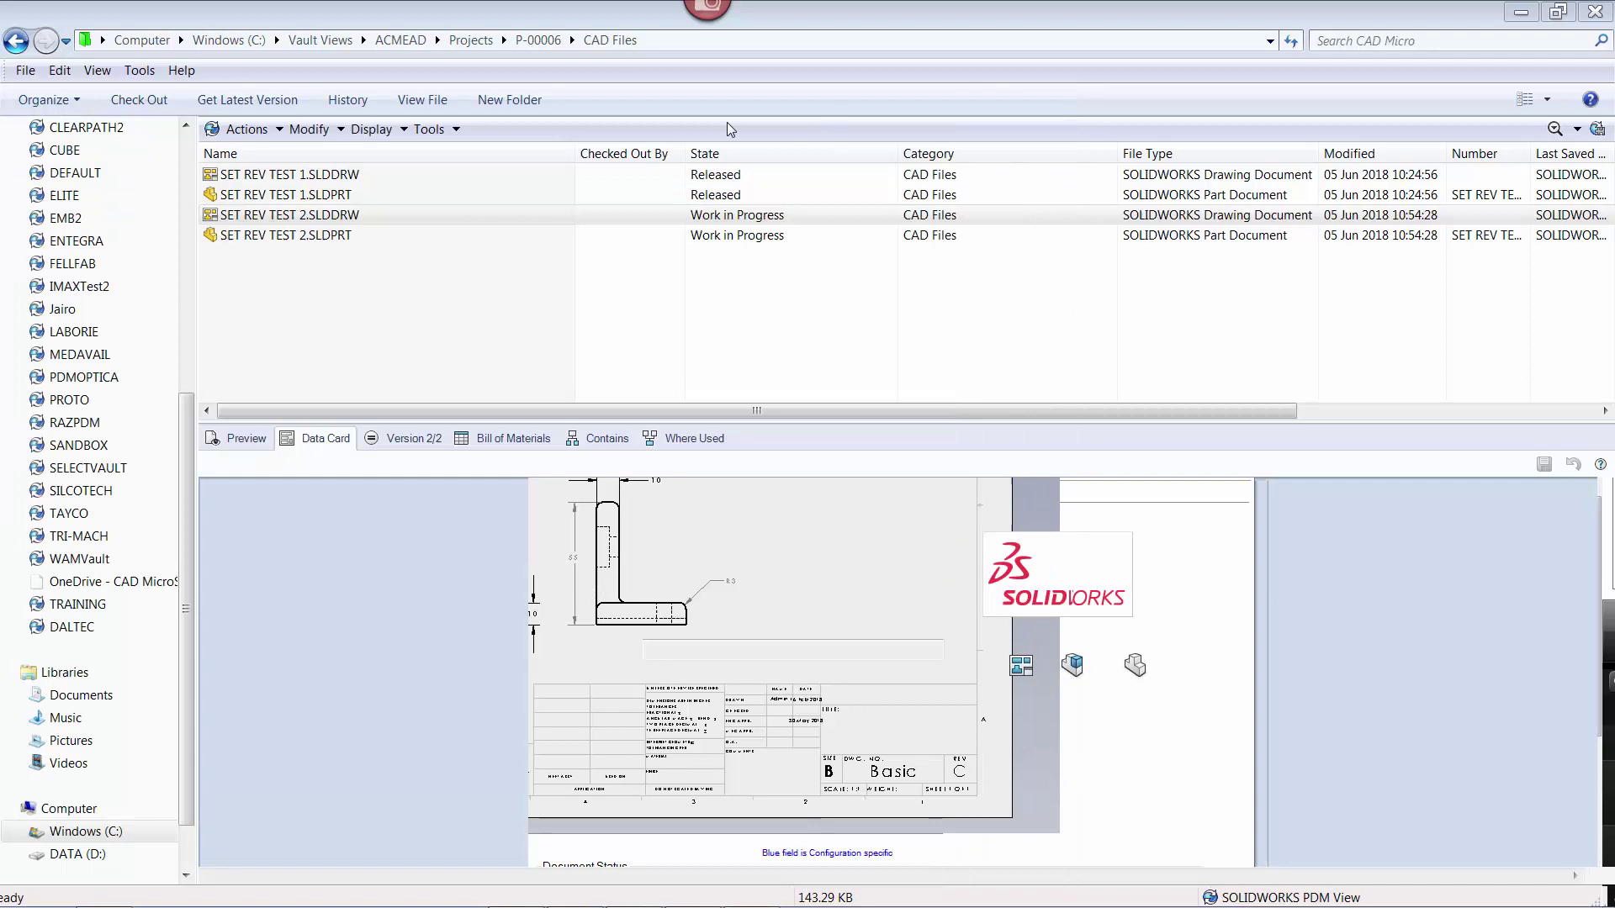
click(977, 119)
click(345, 108)
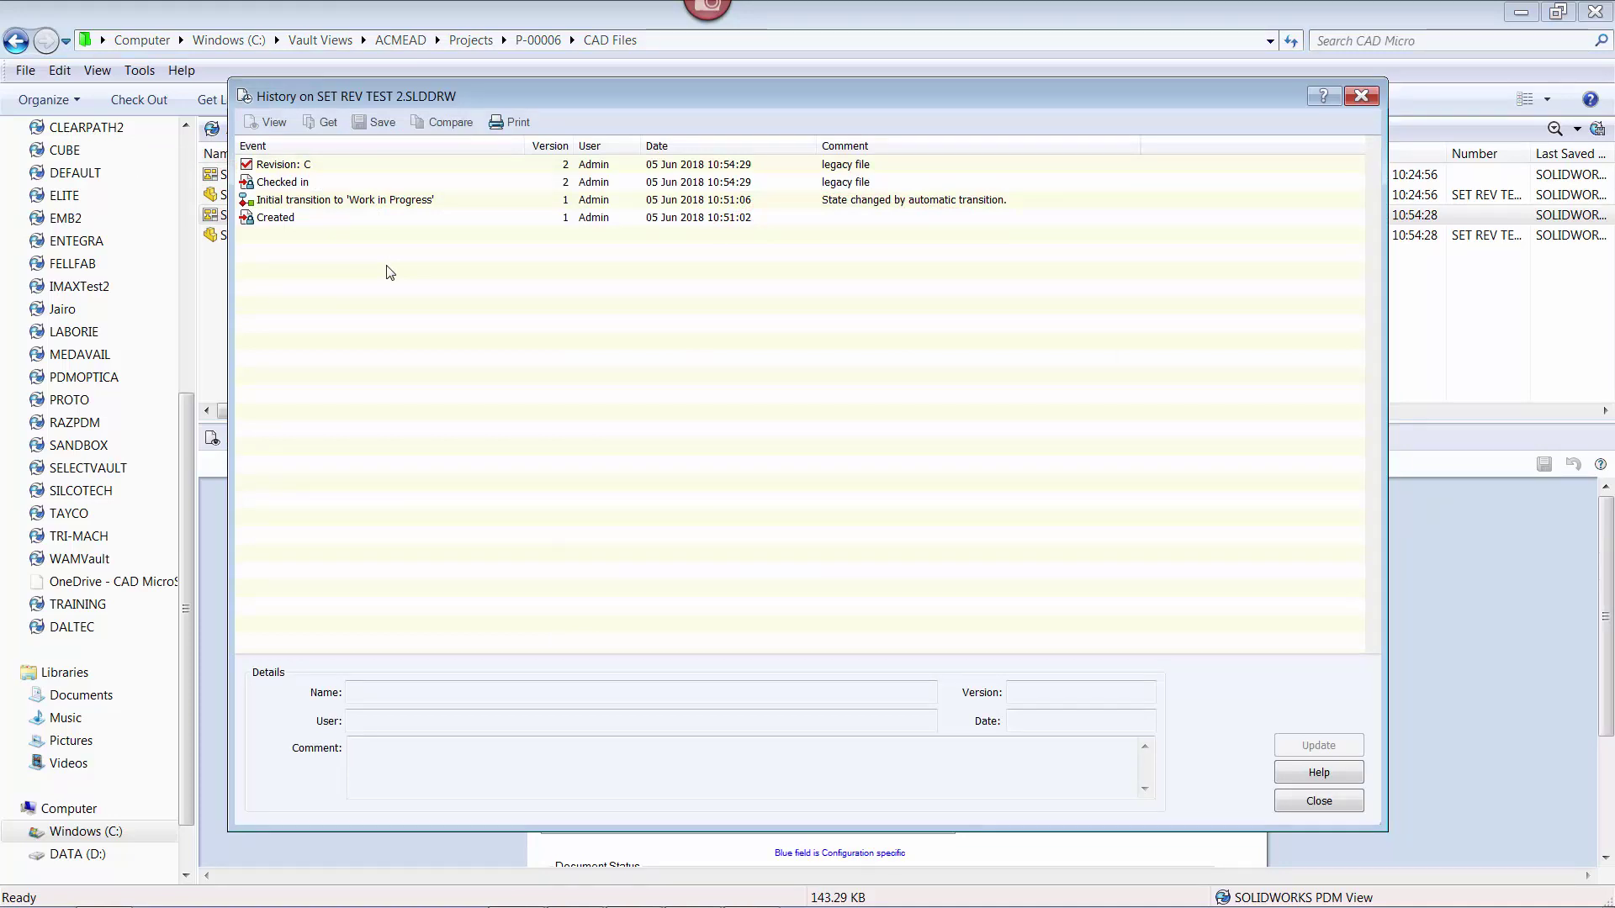
click(1306, 803)
click(326, 238)
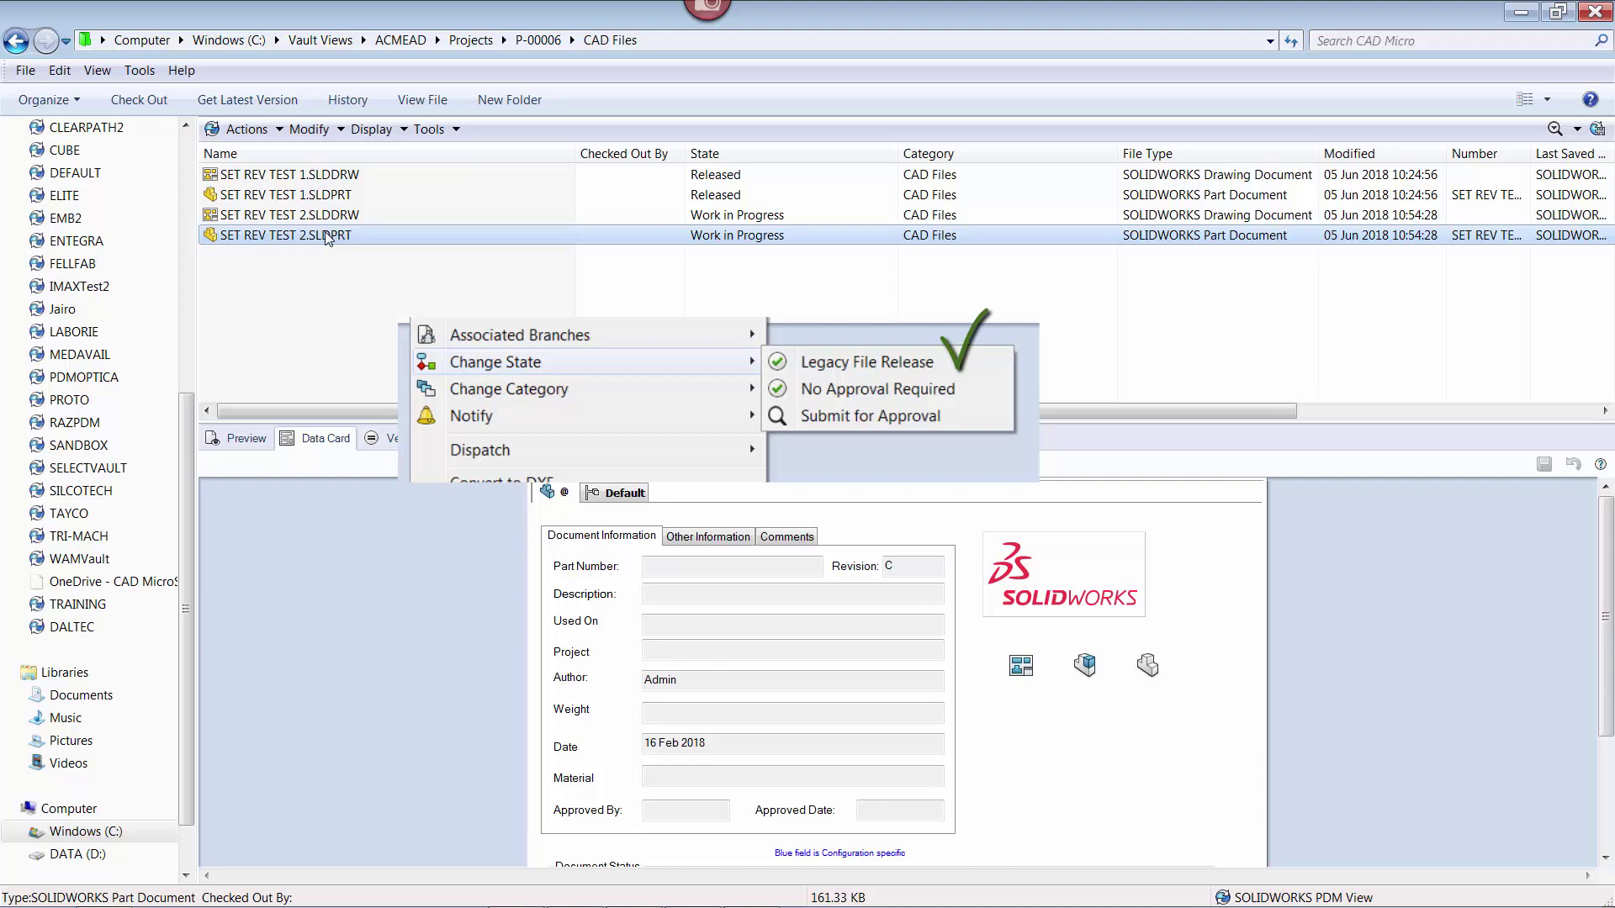
- Run the Legacy File Release state change on SET REV TEST 2.SLDDRW and its part, then check the part's data card
click(286, 215)
right_click(305, 215)
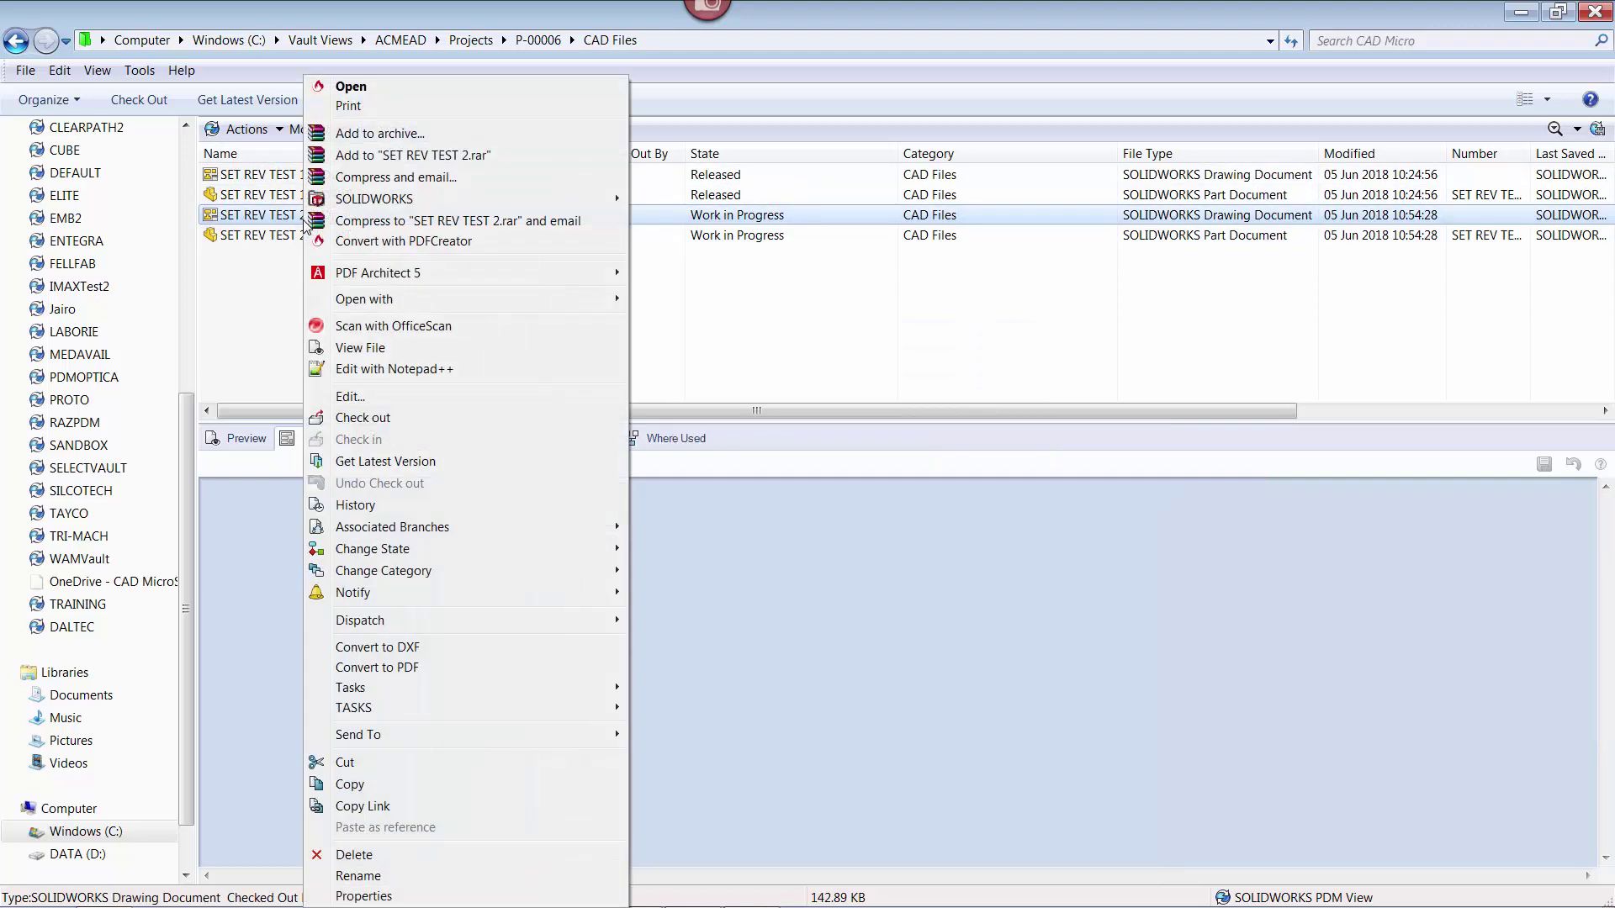
mouse_move(543, 549)
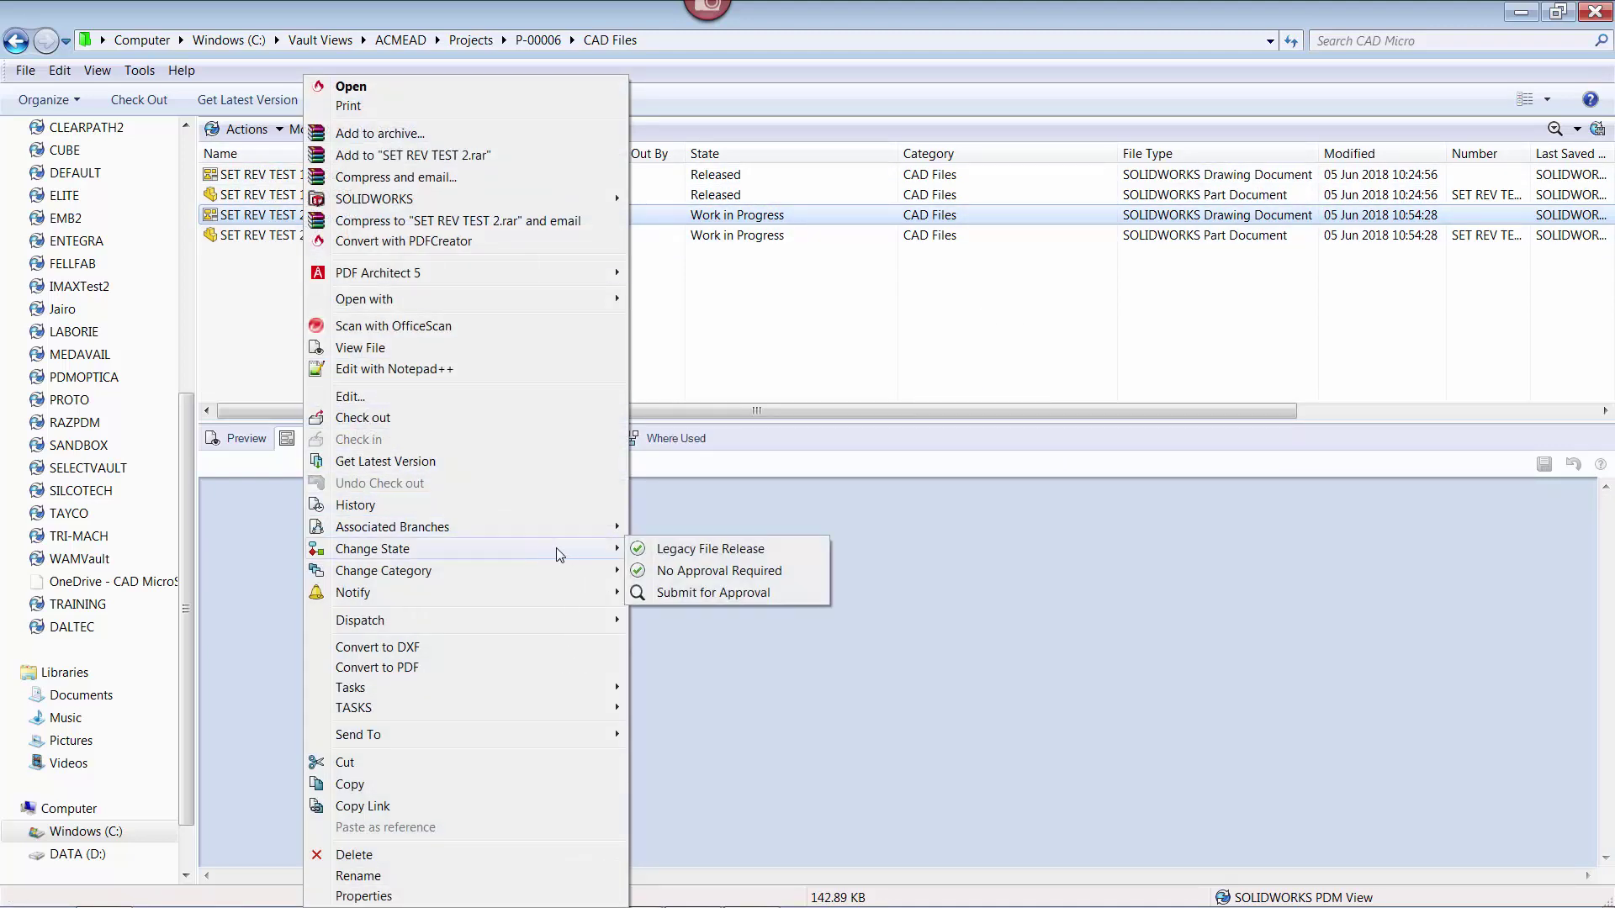
click(678, 548)
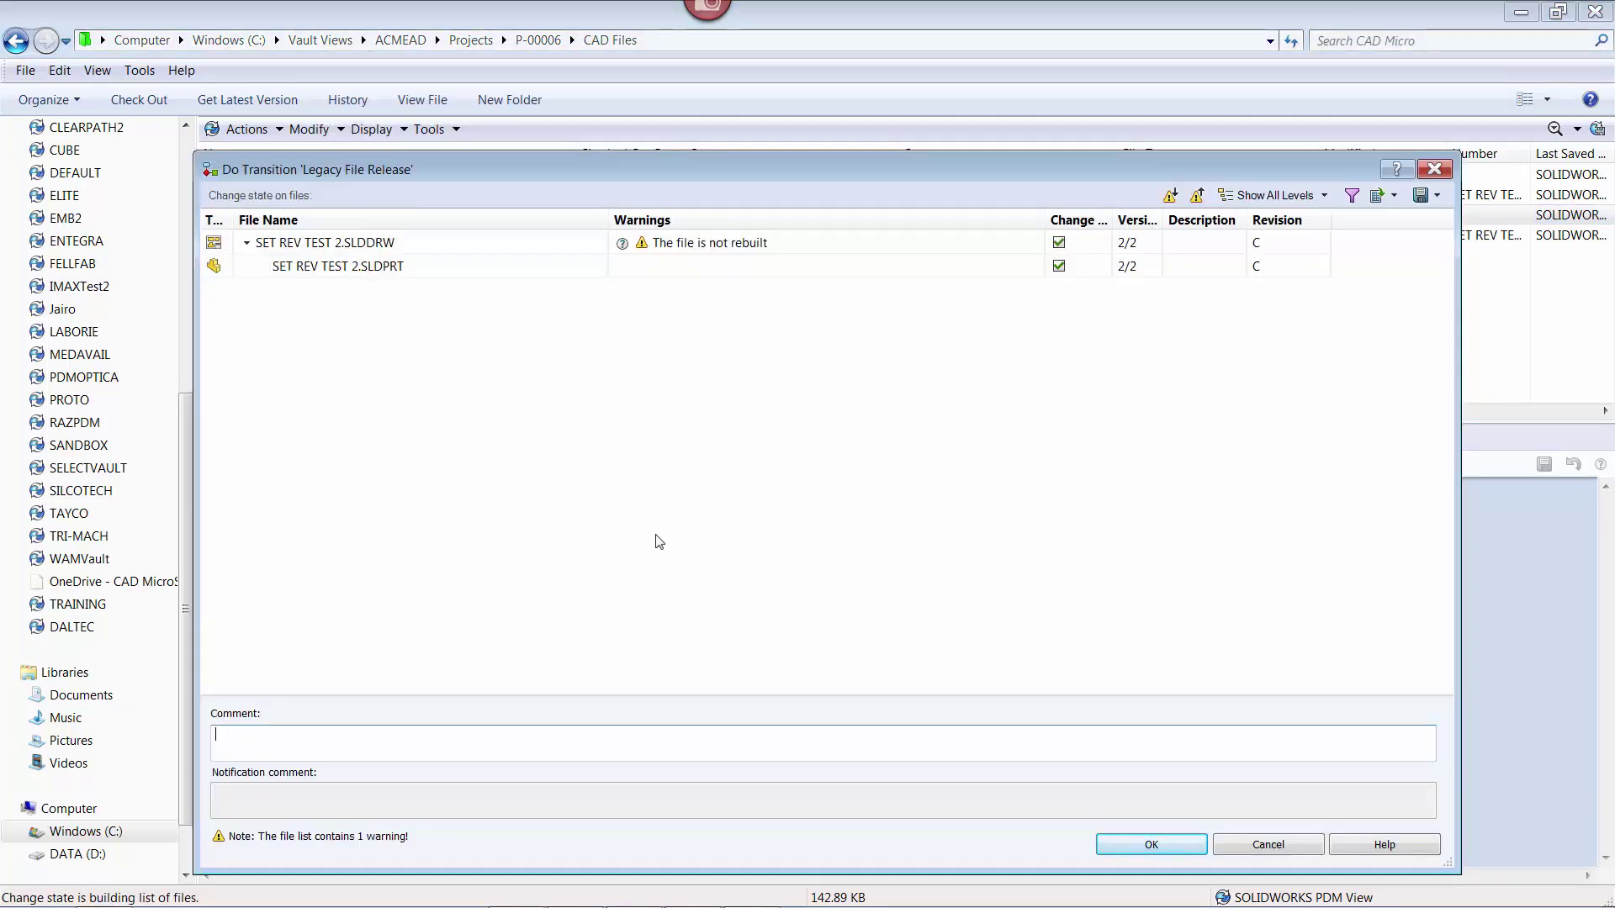
click(1139, 843)
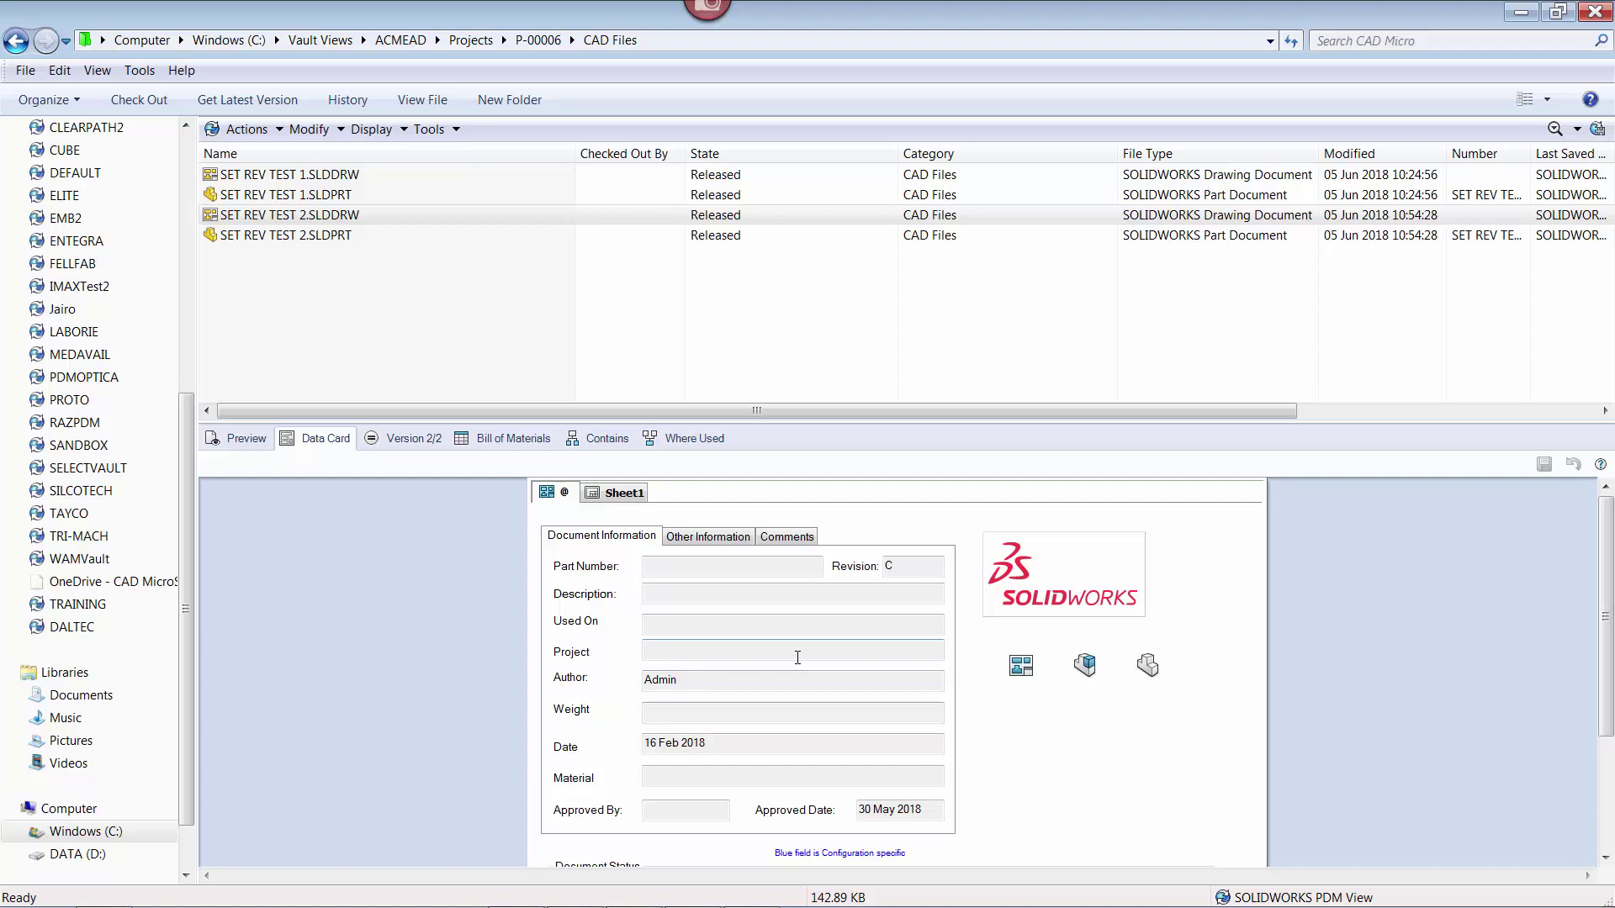
click(314, 235)
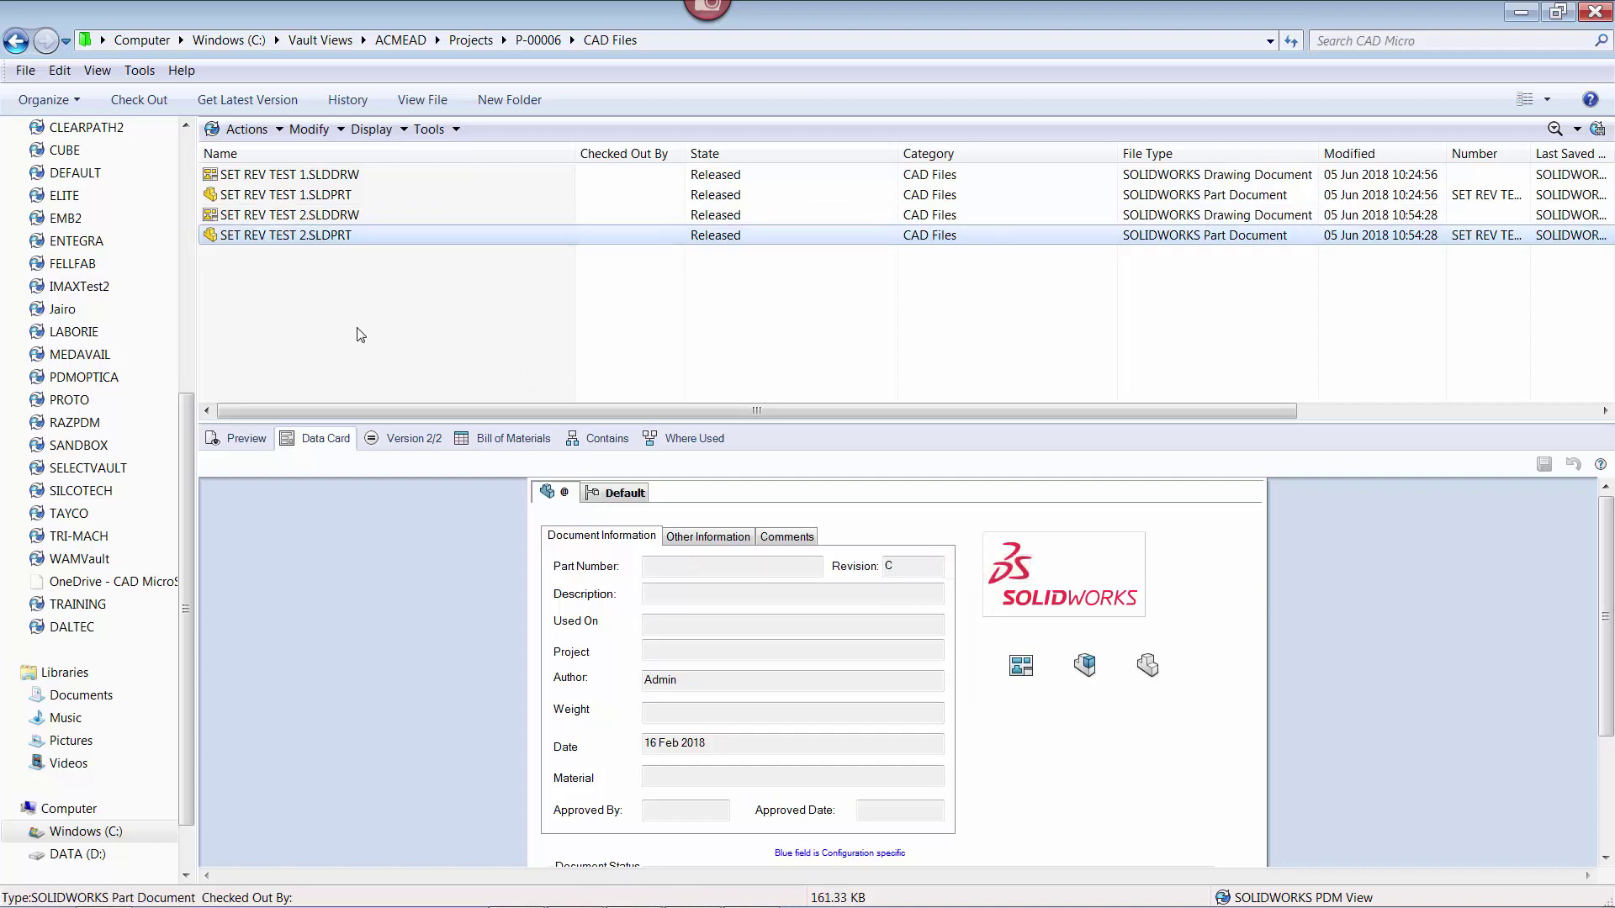